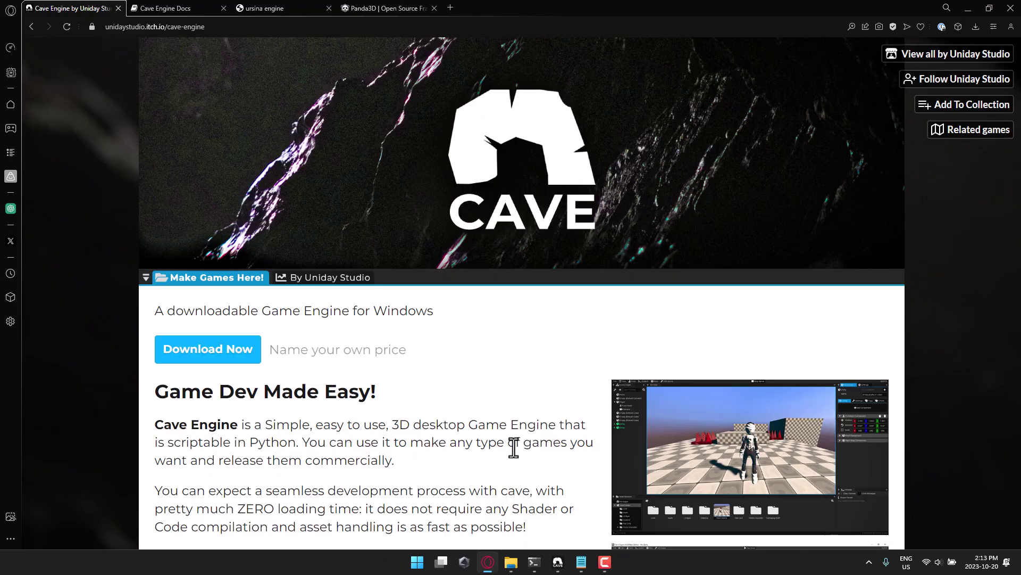
Read through Cave Engine's itch.io feature list, then switch to the Cave Engine editor with the Goblin Demo.
{"action": "scroll", "coordinate": [449, 426], "scroll_direction": "down", "scroll_amount": 4}
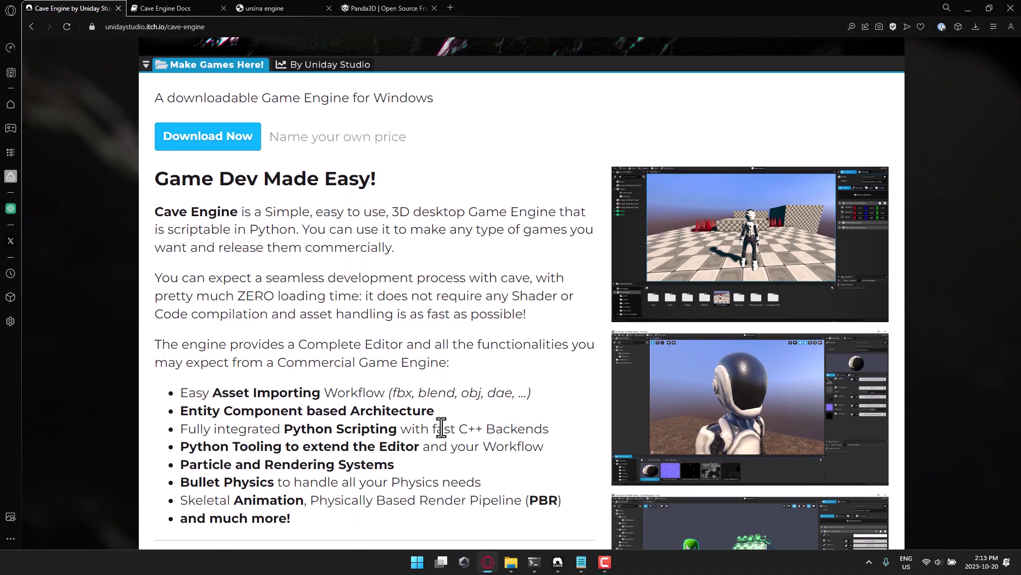
{"action": "scroll", "coordinate": [441, 425], "scroll_direction": "up", "scroll_amount": 1}
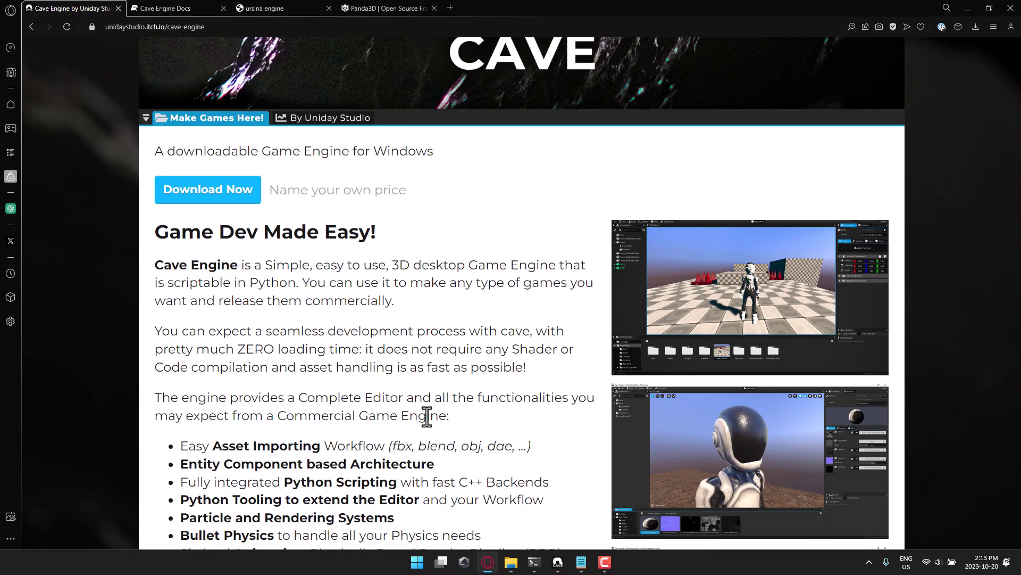
{"action": "scroll", "coordinate": [426, 416], "scroll_direction": "down", "scroll_amount": 1}
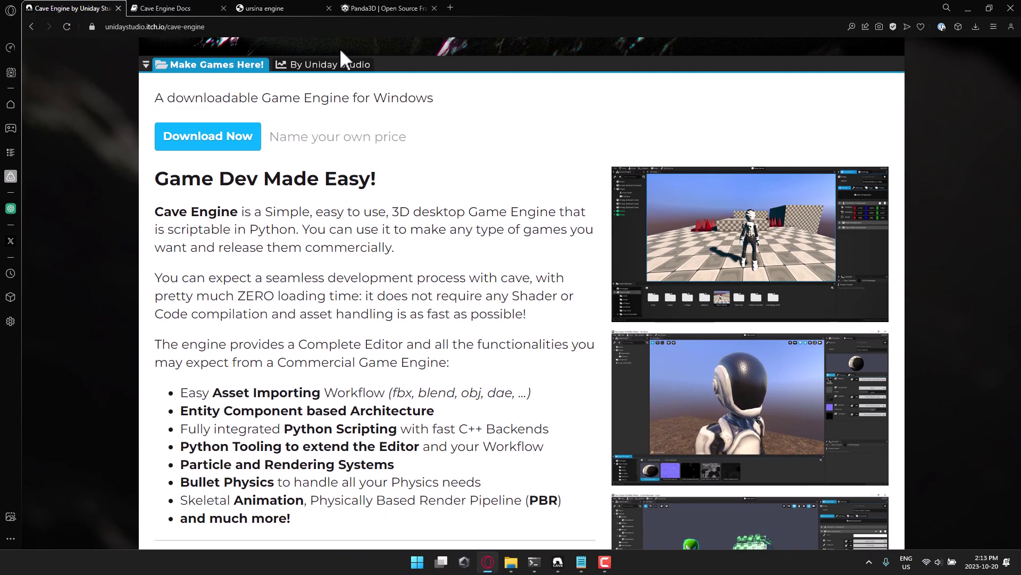
{"action": "left_click", "coordinate": [557, 562]}
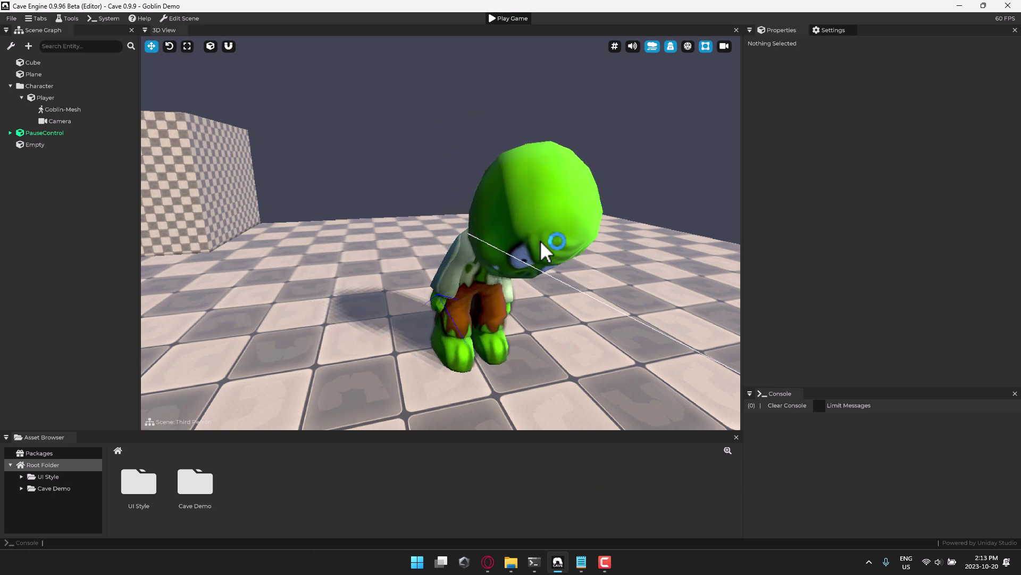
Orbit around the goblin and fly the camera over to the checkered cube.
{"action": "right_click_drag", "start_coordinate": [540, 240], "coordinate": [552, 273]}
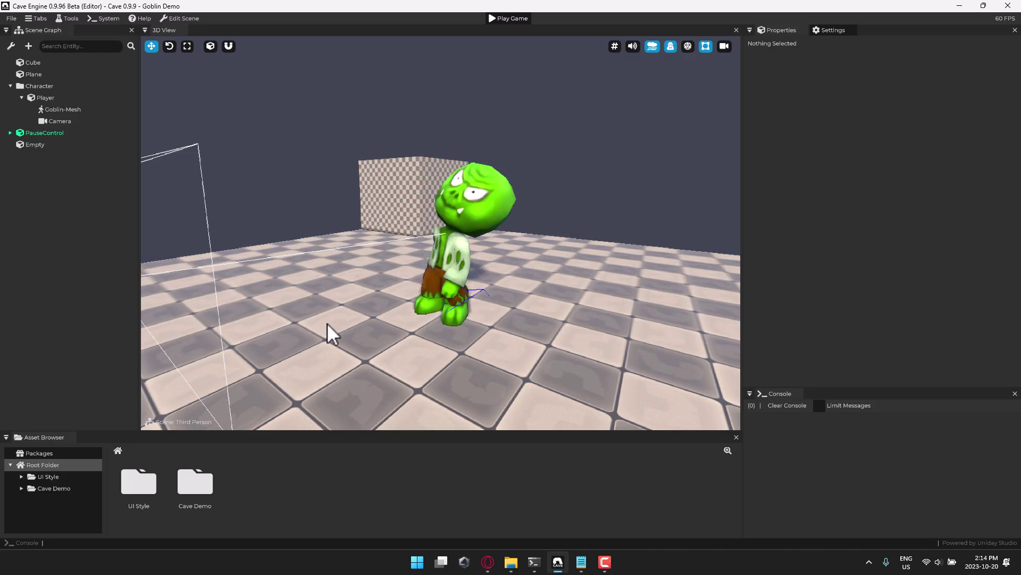
{"action": "right_click_drag", "start_coordinate": [542, 310], "coordinate": [314, 217]}
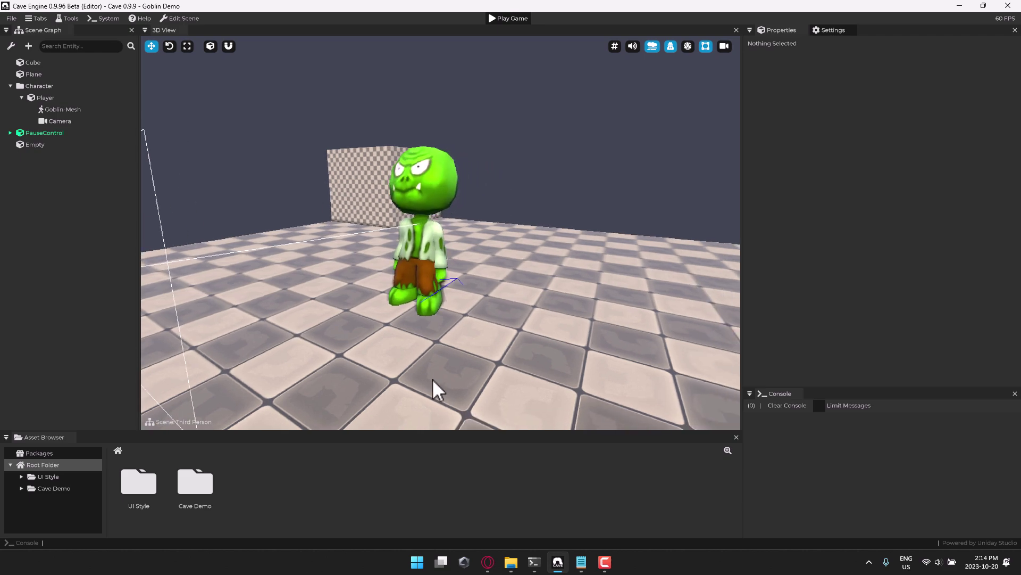
{"action": "key", "text": "w"}
{"action": "right_click_drag", "start_coordinate": [560, 282], "coordinate": [465, 235]}
{"action": "key", "text": "w"}
Select the Cube and browse the Physics, 3D Graphics, Vehicle and Gameplay component categories without adding any.
{"action": "left_click", "coordinate": [427, 207]}
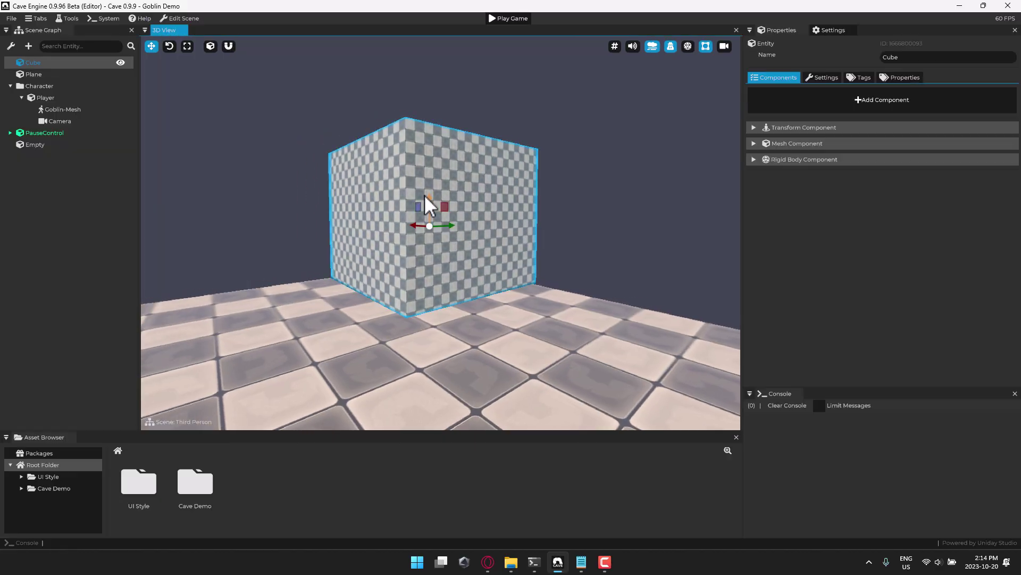
{"action": "left_click", "coordinate": [889, 100]}
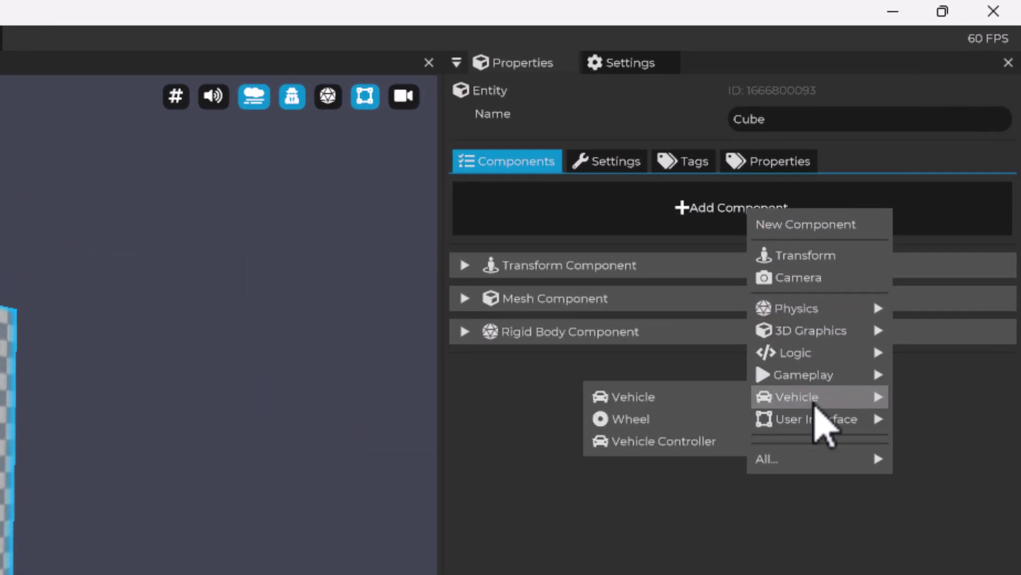
{"action": "mouse_move", "coordinate": [822, 408]}
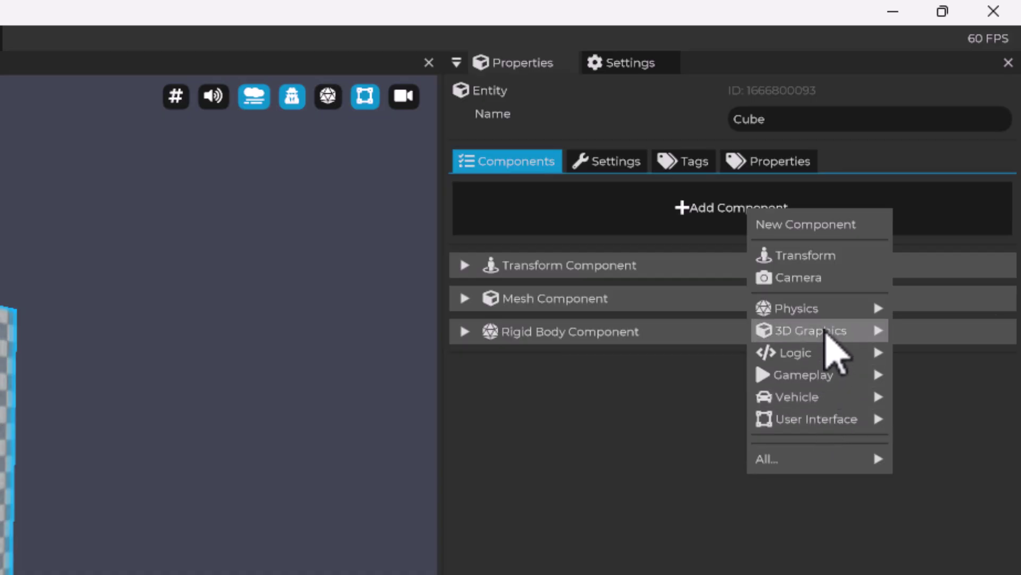
{"action": "mouse_move", "coordinate": [827, 330]}
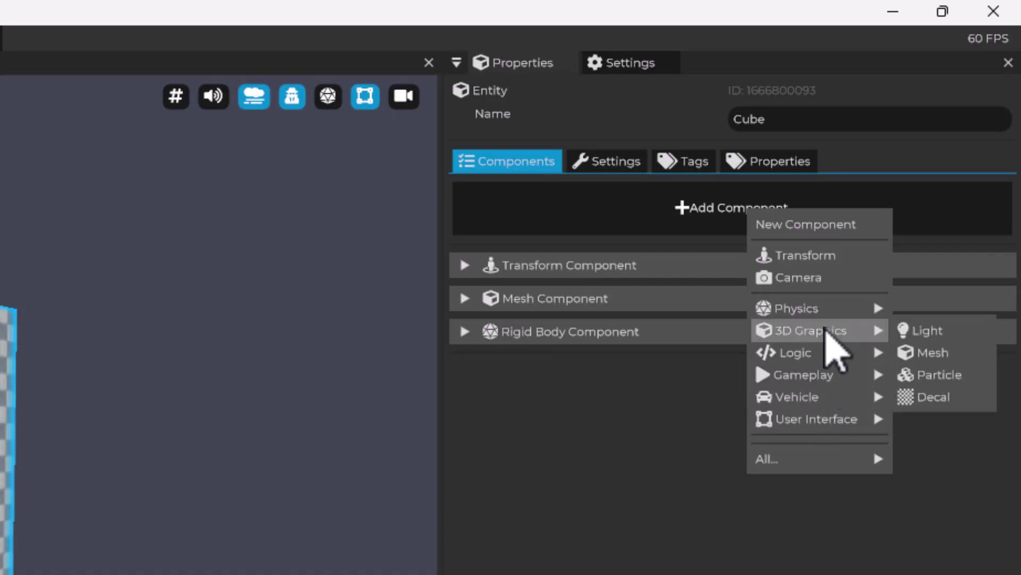
{"action": "mouse_move", "coordinate": [833, 311]}
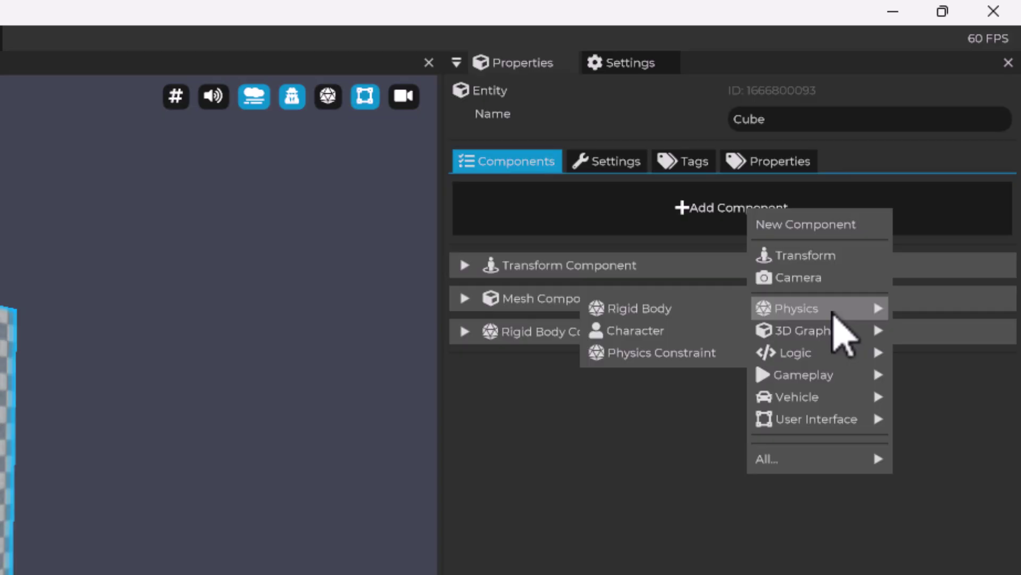
{"action": "mouse_move", "coordinate": [822, 374]}
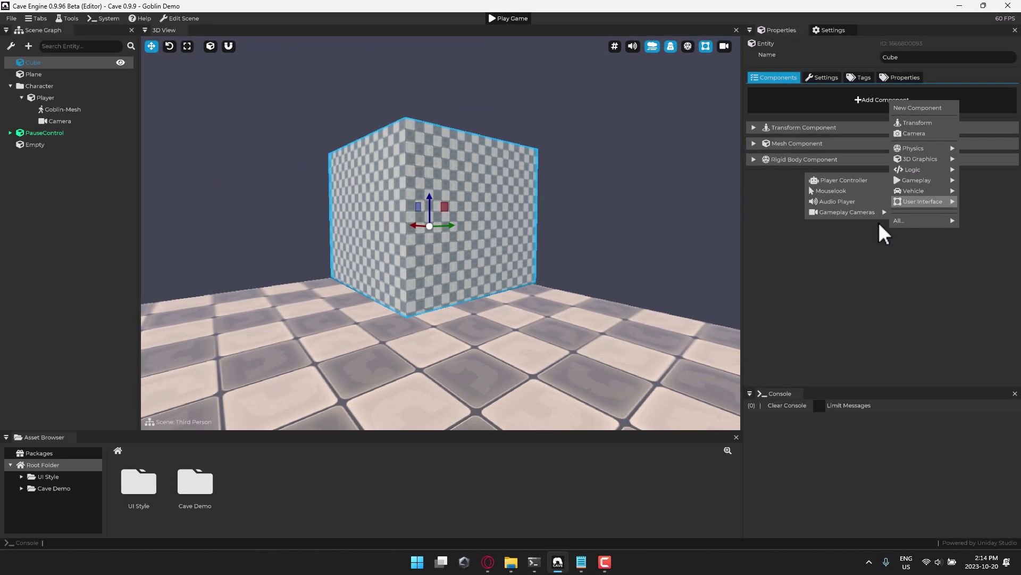
{"action": "left_click", "coordinate": [879, 223]}
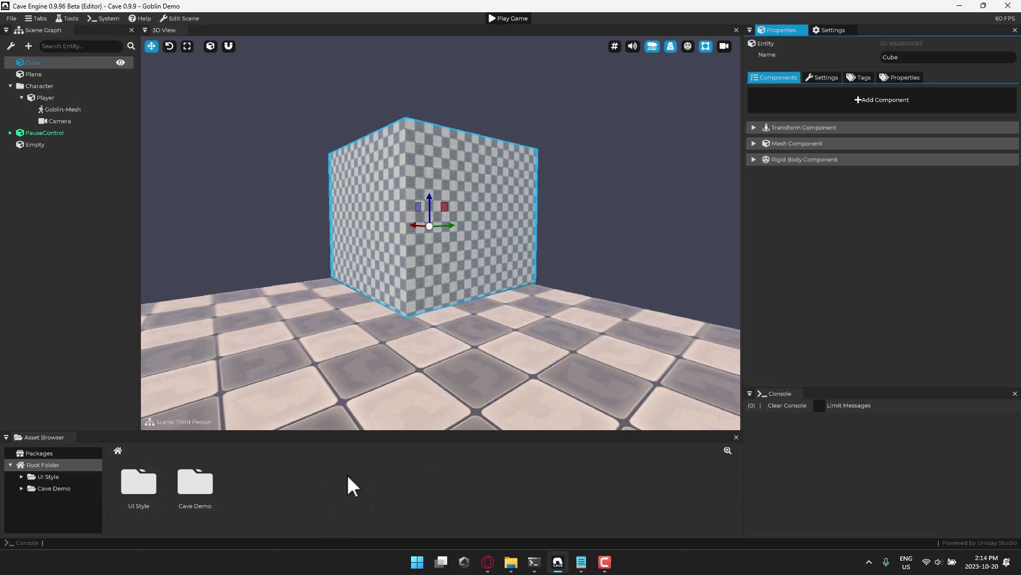
Add a Python Script asset in the root folder and open its MyComponent template in the script editor.
{"action": "right_click", "coordinate": [244, 468]}
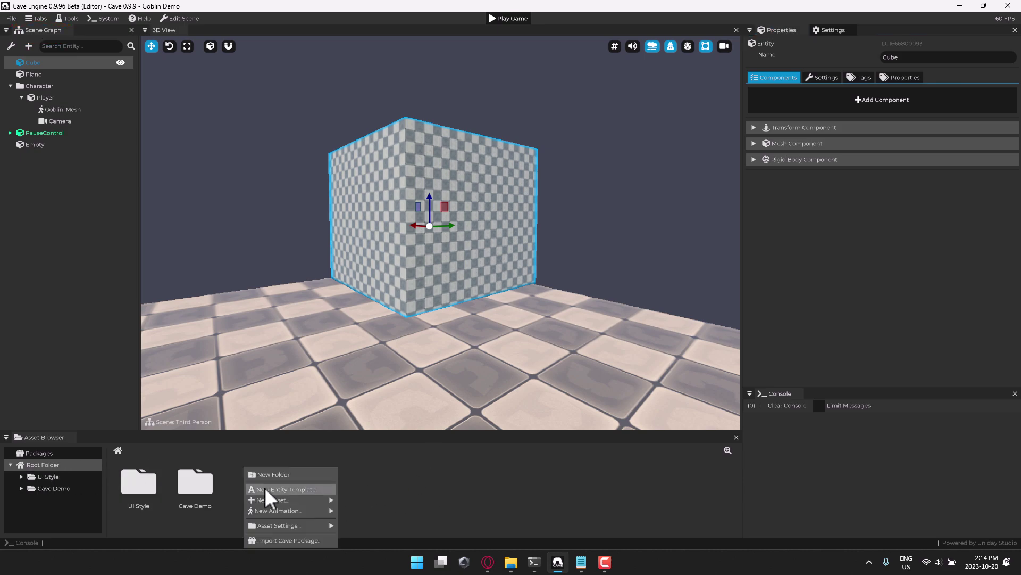
{"action": "mouse_move", "coordinate": [275, 498]}
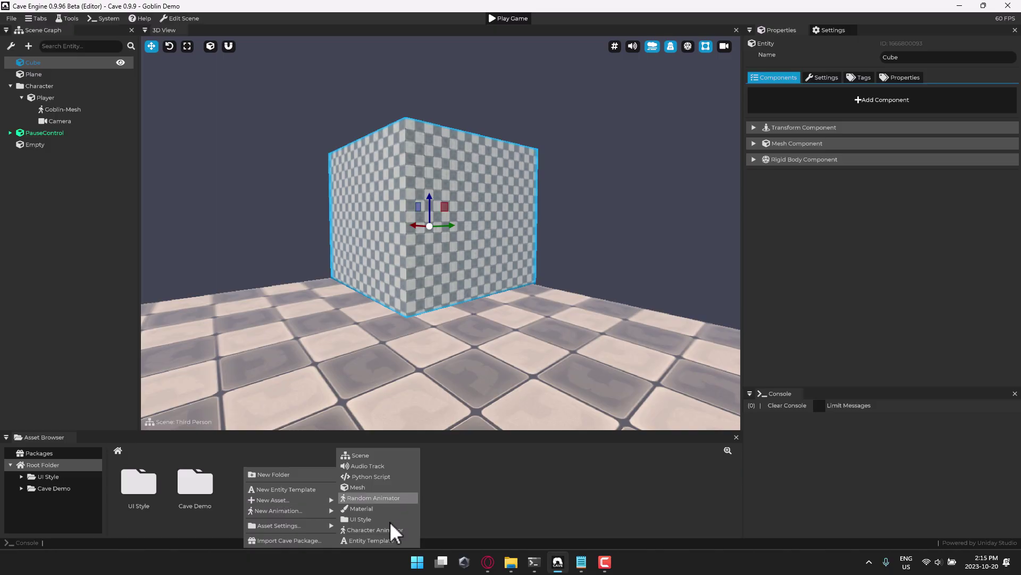
{"action": "left_click", "coordinate": [378, 476]}
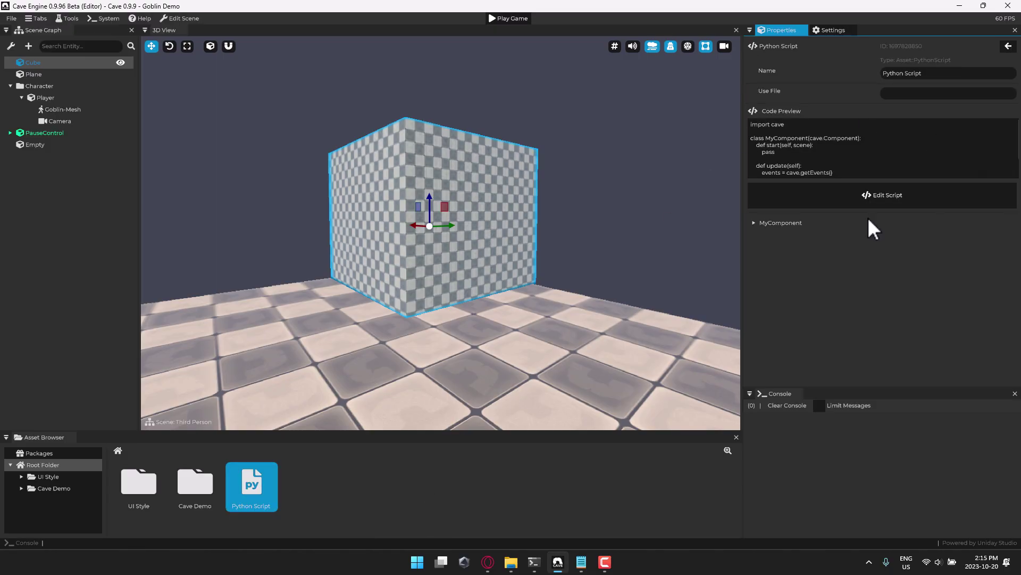
{"action": "left_click", "coordinate": [889, 197]}
{"action": "scroll", "coordinate": [580, 264], "scroll_direction": "up", "scroll_amount": 3, "text": "ctrl"}
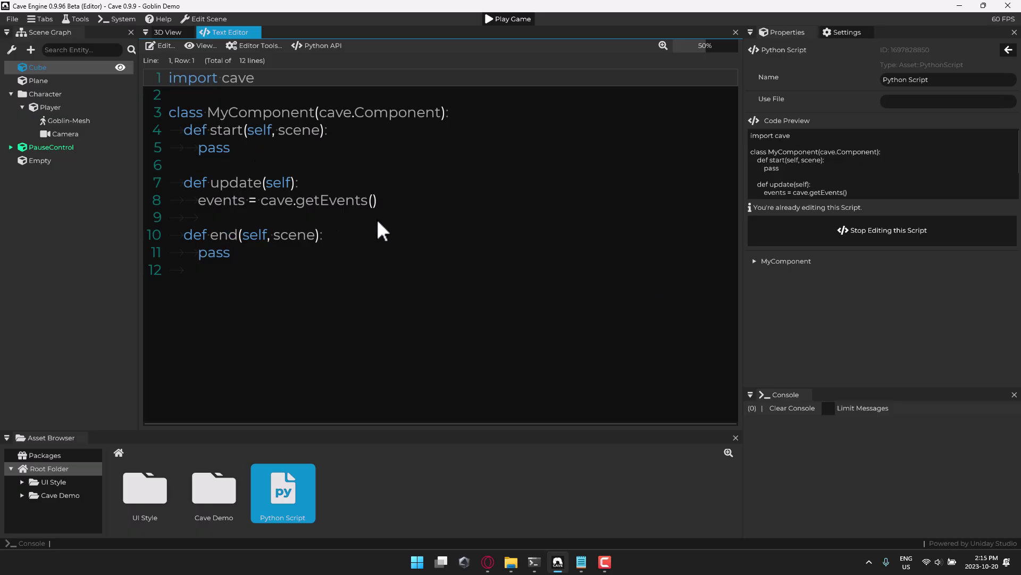
Paste and indent rotation code in update() adding 0.1 to the Y euler angle, then save.
{"action": "left_click", "coordinate": [399, 198]}
{"action": "key", "text": "Return"}
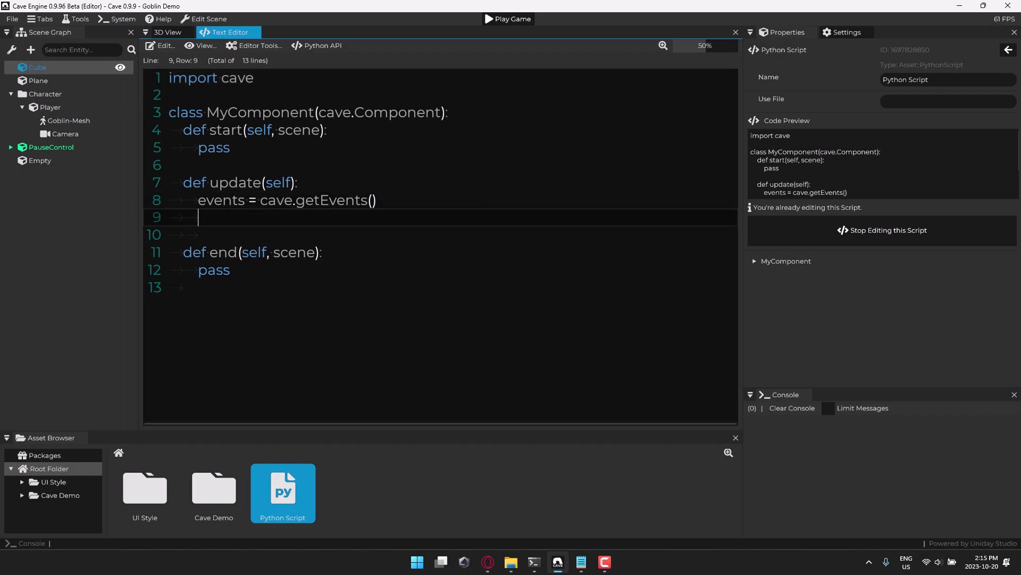
{"action": "key", "text": "alt+Tab"}
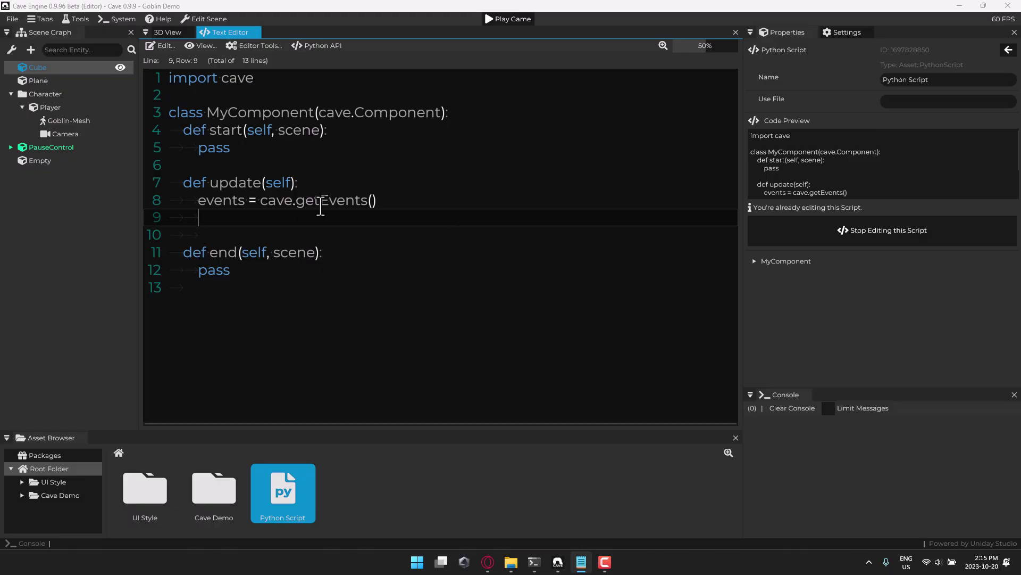
{"action": "left_click", "coordinate": [284, 218]}
{"action": "type", "text": "transform = self.entity.getTransform()  # Modifying the current euler angles by adding 0.1 on the Y axis: euler = transform.getEuler() euler.y += 0.1 transform.setEuler(euler)  # or you can use this to ROTATE the object: # (will produce the same result as the approach above) transform.rotate(0, 0.1, 0)"}
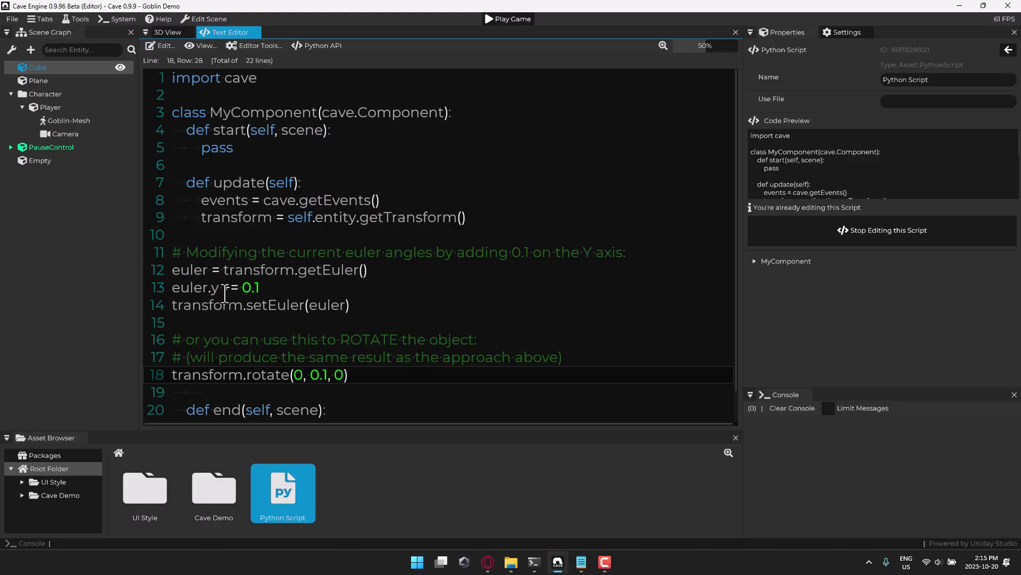
{"action": "left_click_drag", "start_coordinate": [356, 378], "coordinate": [173, 256]}
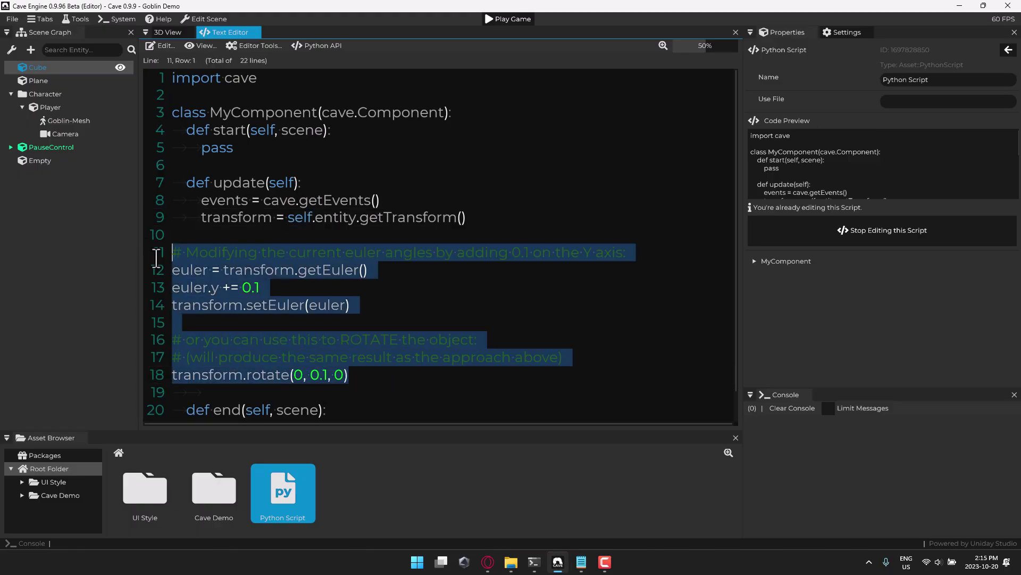
{"action": "key", "text": "Tab"}
{"action": "key", "text": "Tab"}
{"action": "left_click", "coordinate": [539, 304]}
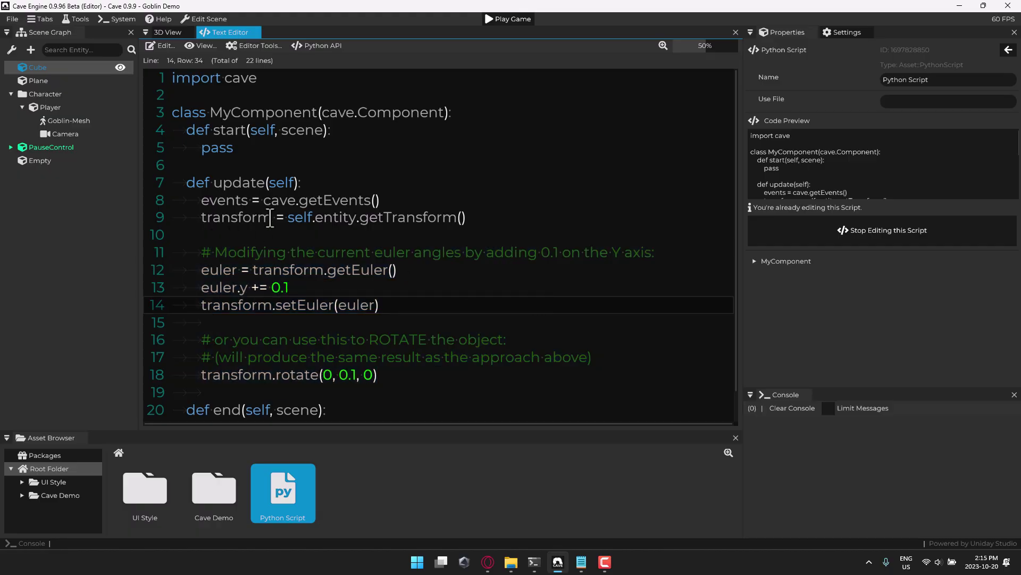
{"action": "scroll", "coordinate": [416, 231], "scroll_direction": "down", "scroll_amount": 1}
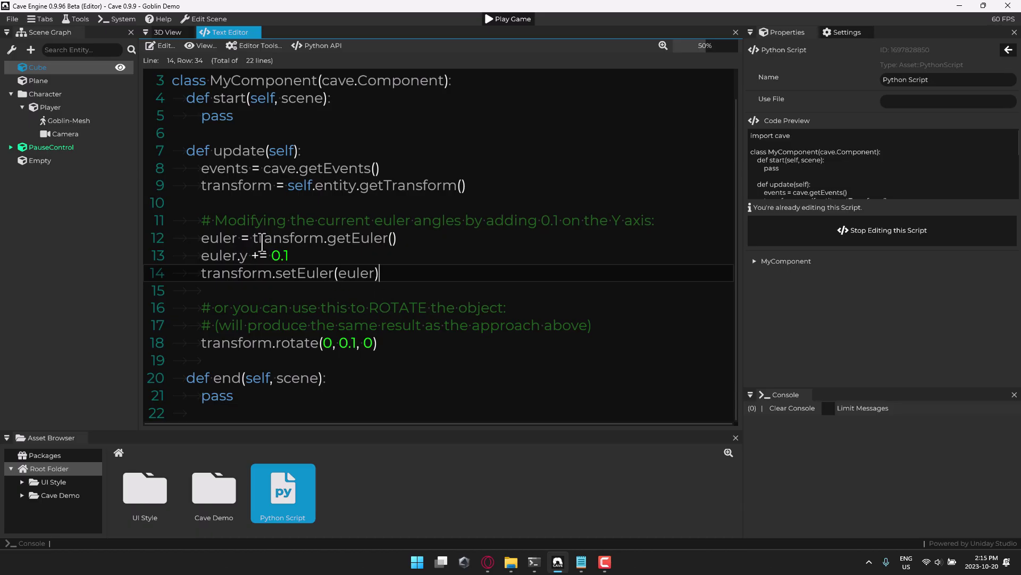
{"action": "key", "text": "ctrl+s"}
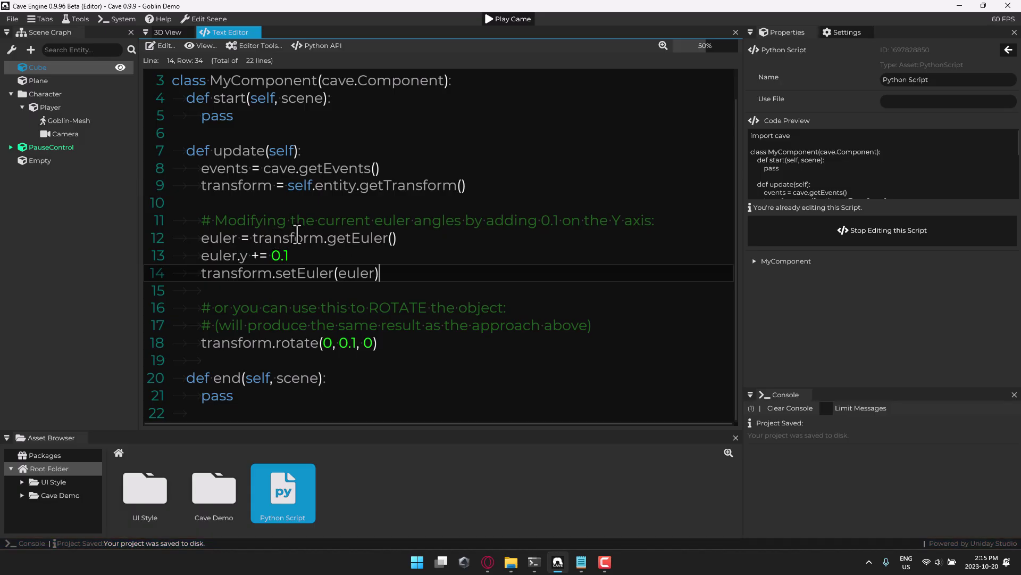
{"action": "left_click", "coordinate": [167, 32]}
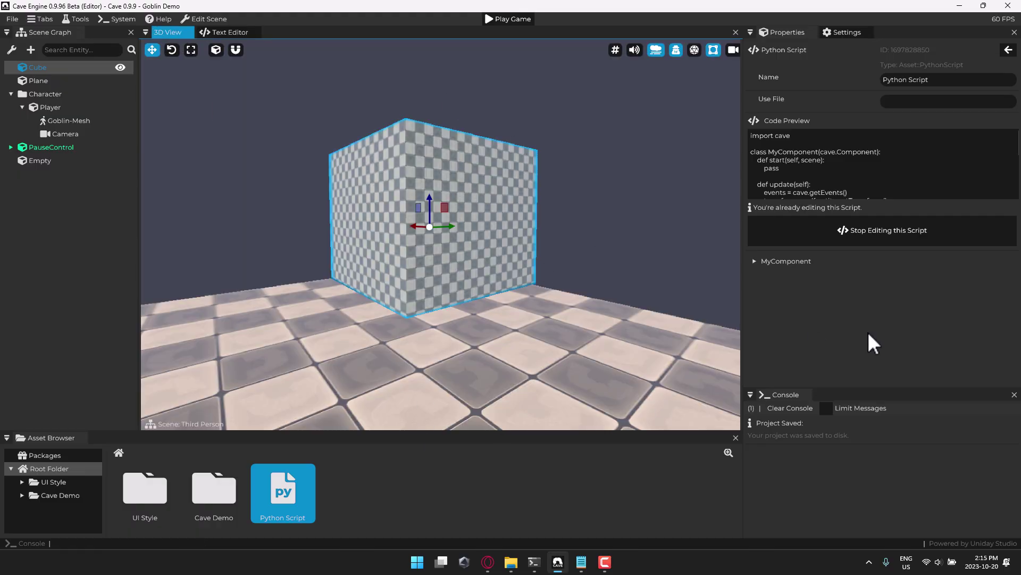
Close the script editor, reselect the Cube and add a Python Component to it.
{"action": "left_click", "coordinate": [886, 231]}
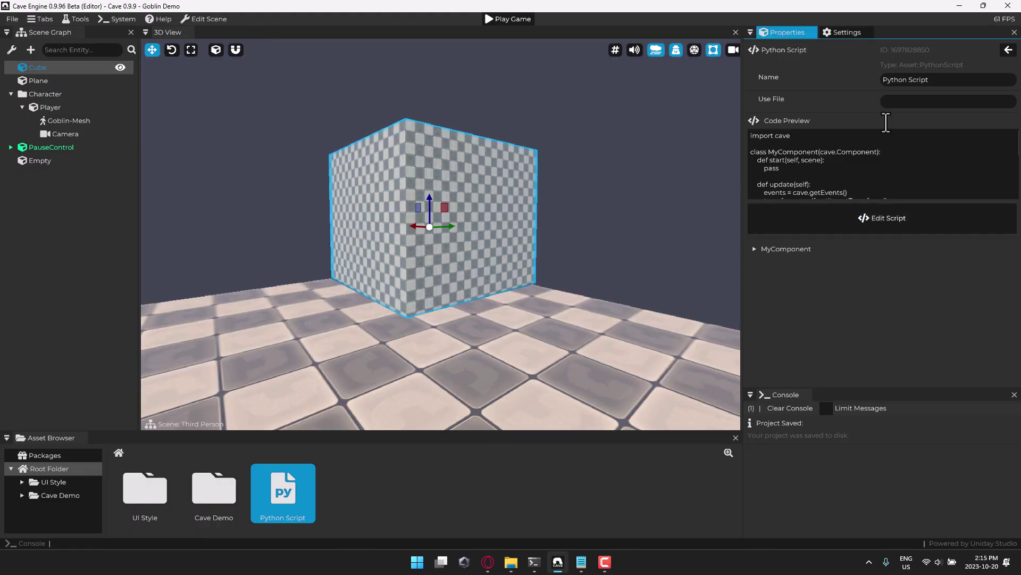
{"action": "left_click", "coordinate": [477, 188]}
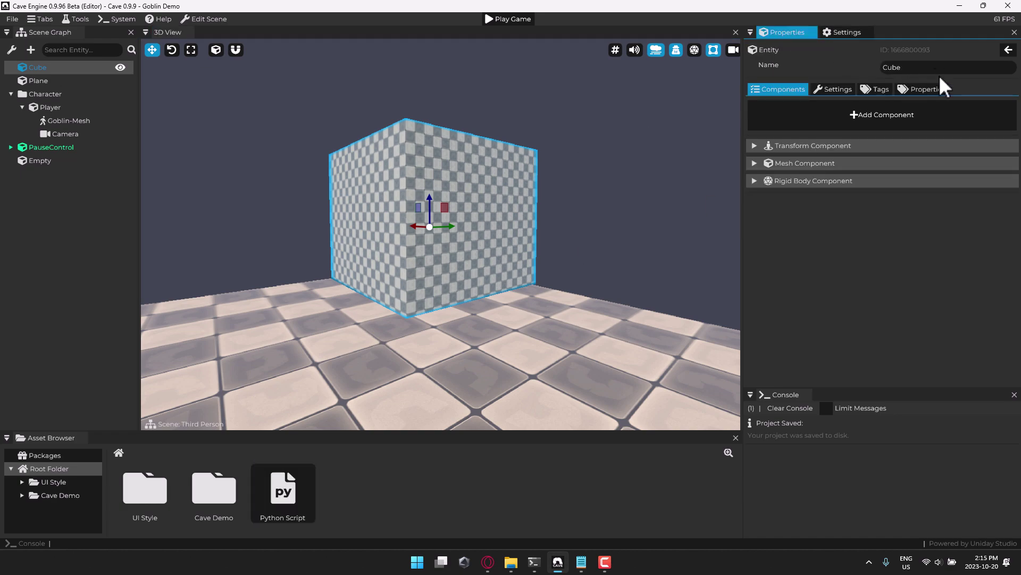
{"action": "left_click", "coordinate": [871, 119]}
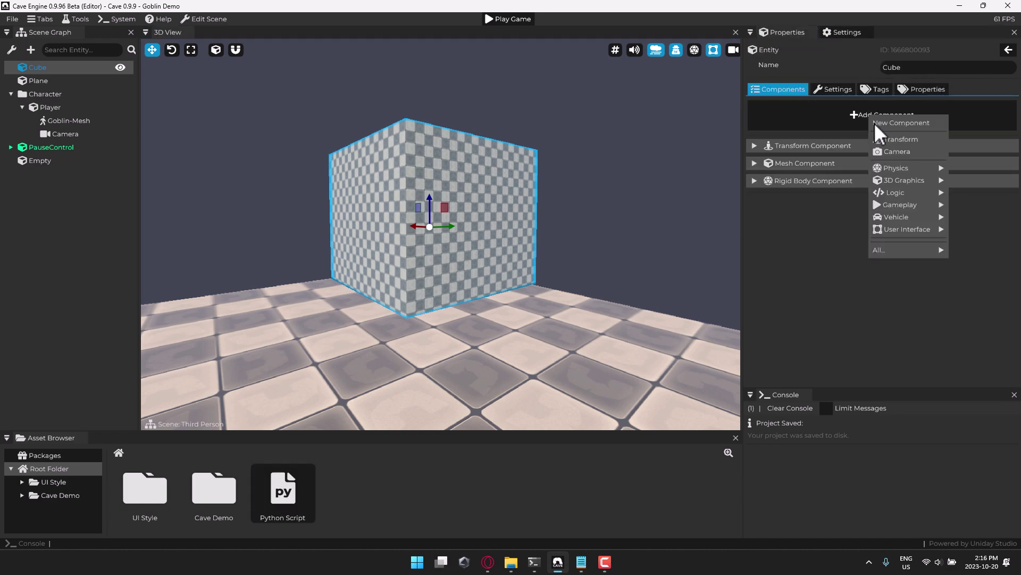
{"action": "mouse_move", "coordinate": [902, 195]}
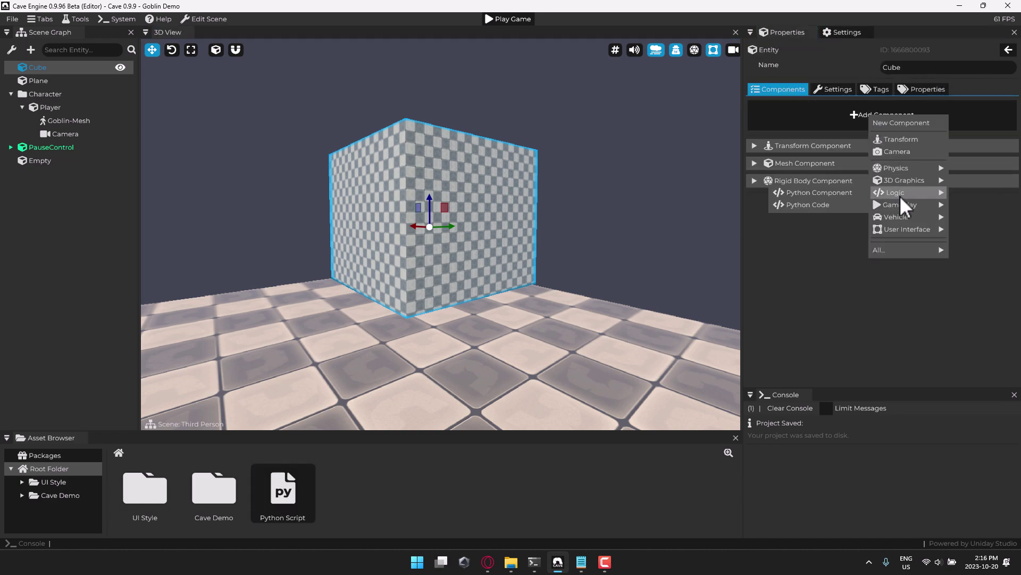
{"action": "left_click", "coordinate": [820, 192]}
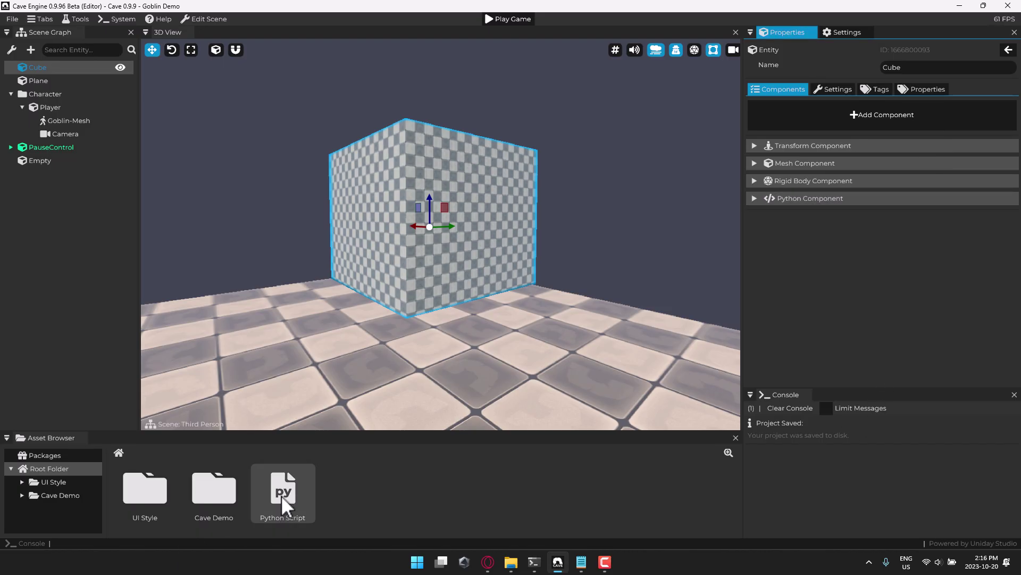
Set the Python Component's script to Python Script and its component class to MyComponent.
{"action": "left_click", "coordinate": [754, 198]}
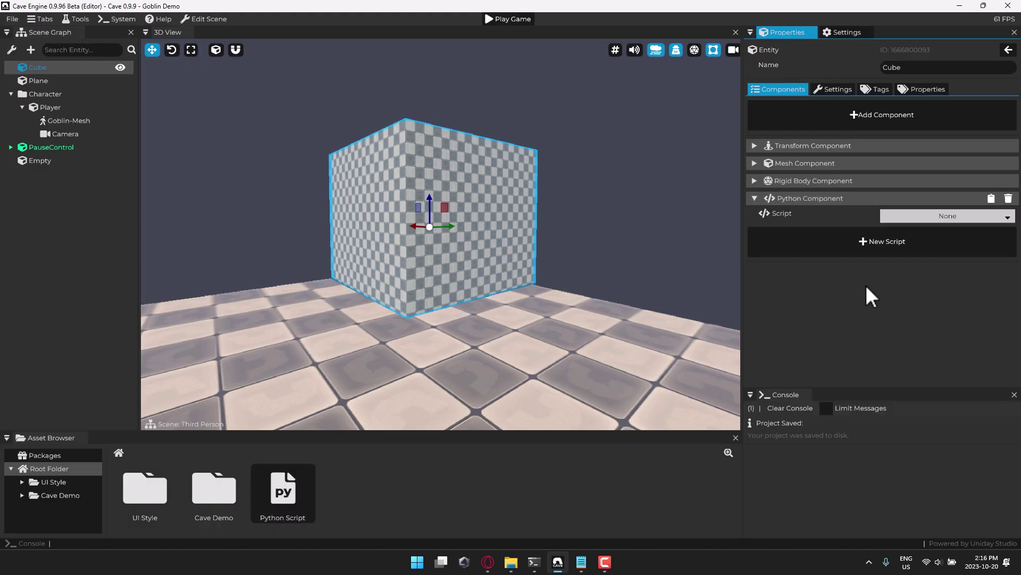
{"action": "left_click", "coordinate": [978, 214]}
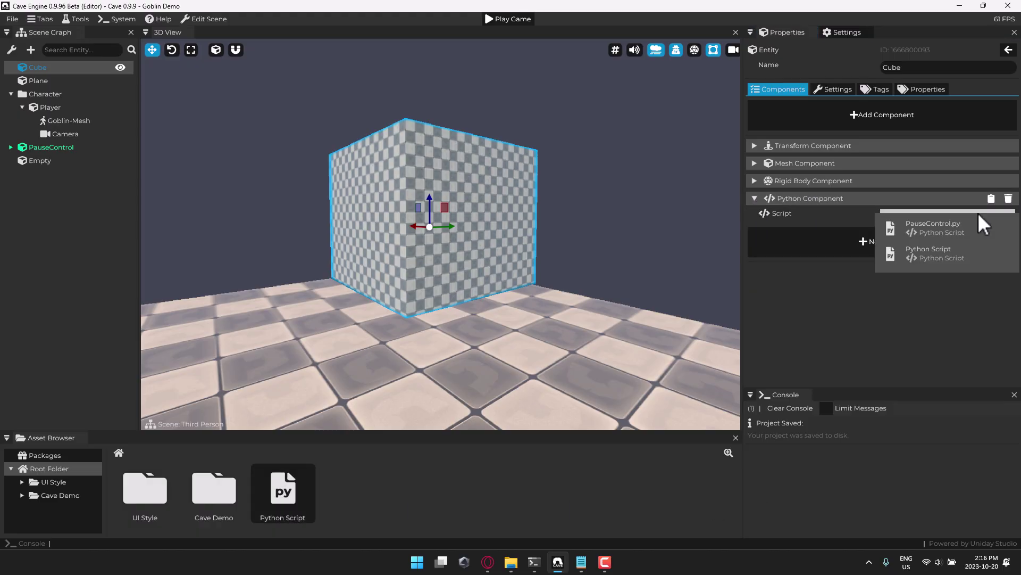
{"action": "left_click", "coordinate": [936, 256]}
{"action": "left_click", "coordinate": [943, 235]}
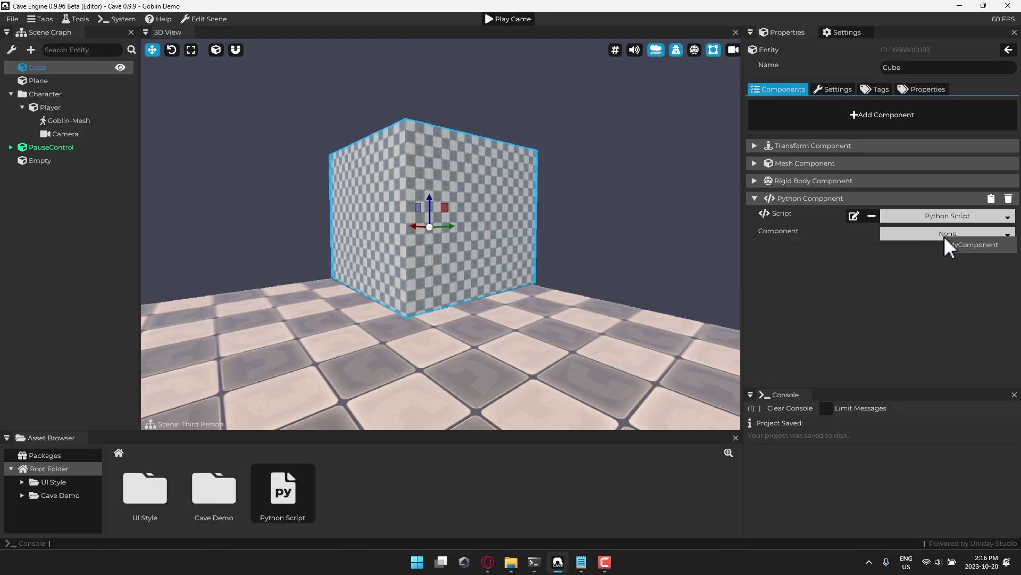
{"action": "left_click", "coordinate": [968, 245]}
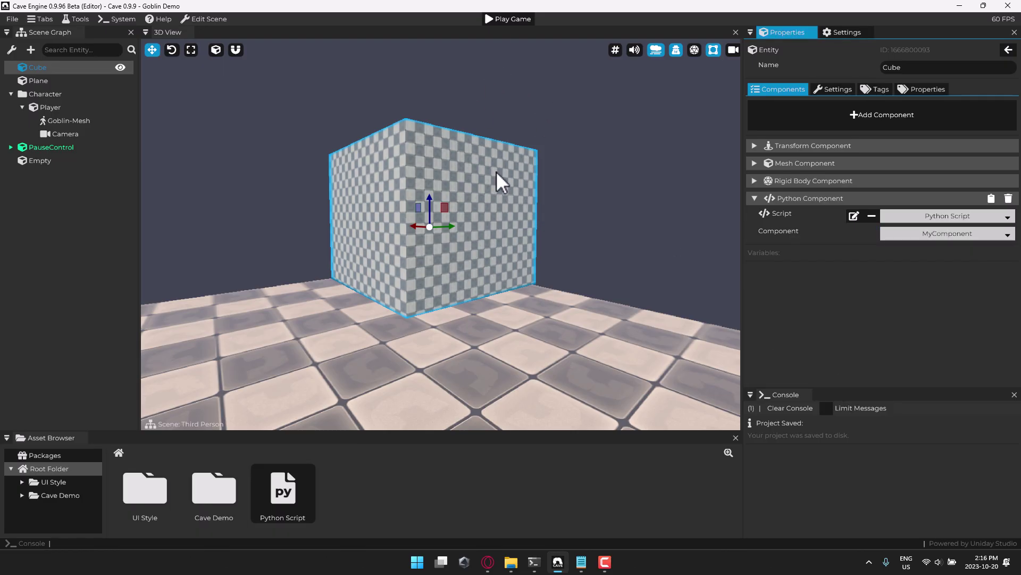
{"action": "left_click", "coordinate": [488, 20]}
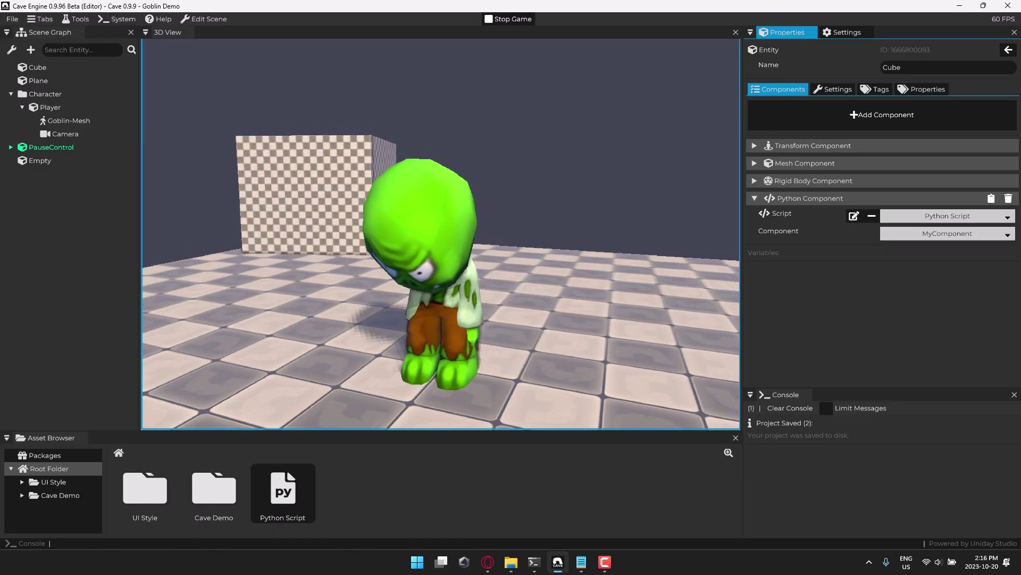
{"action": "key", "text": "Escape"}
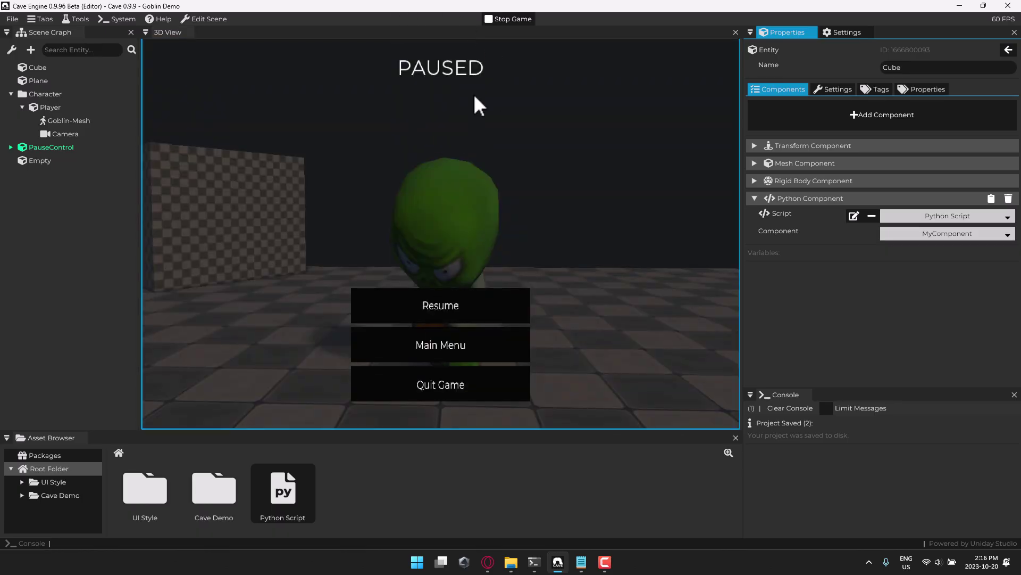
{"action": "left_click", "coordinate": [494, 21]}
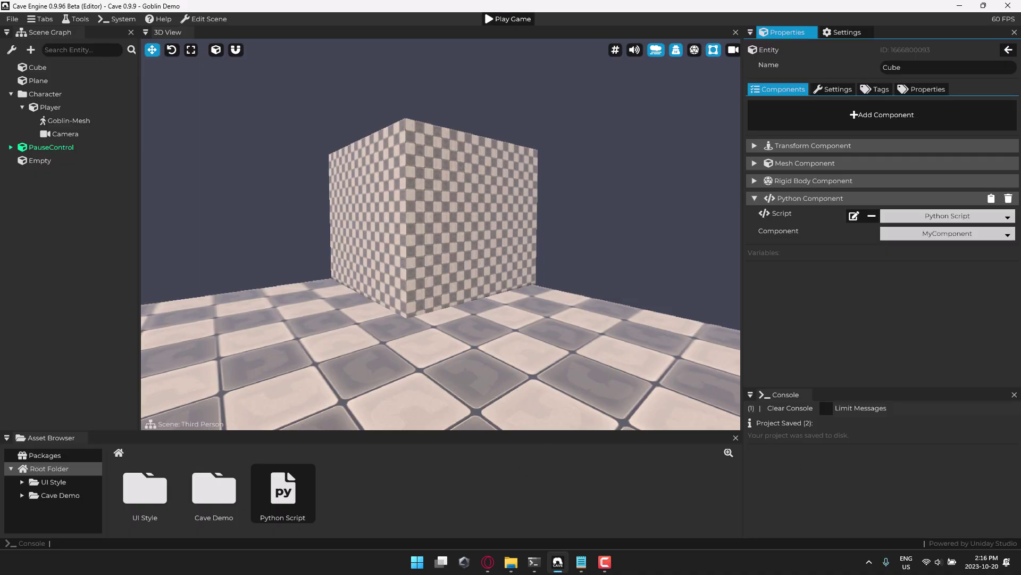
Dock the Console full-width at the bottom and tab the Asset Browser beside it.
{"action": "left_click_drag", "start_coordinate": [796, 393], "coordinate": [510, 520]}
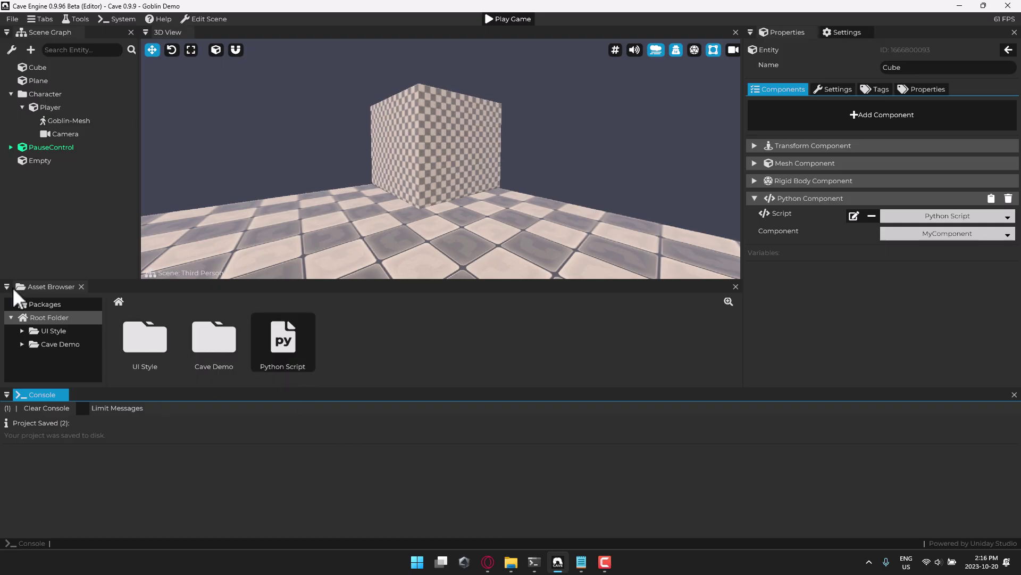
{"action": "left_click_drag", "start_coordinate": [35, 289], "coordinate": [515, 515]}
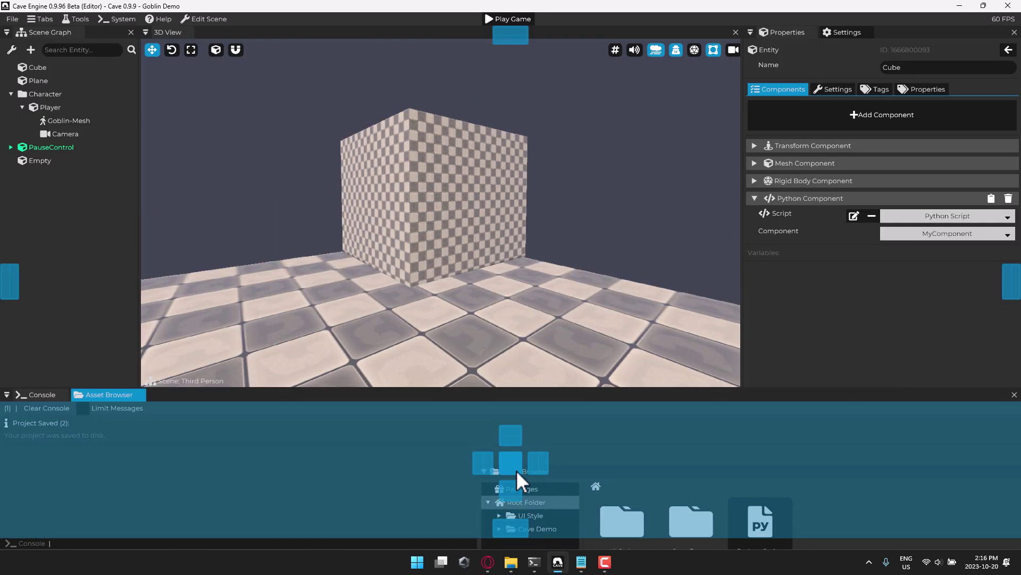
{"action": "left_click_drag", "start_coordinate": [516, 470], "coordinate": [516, 470]}
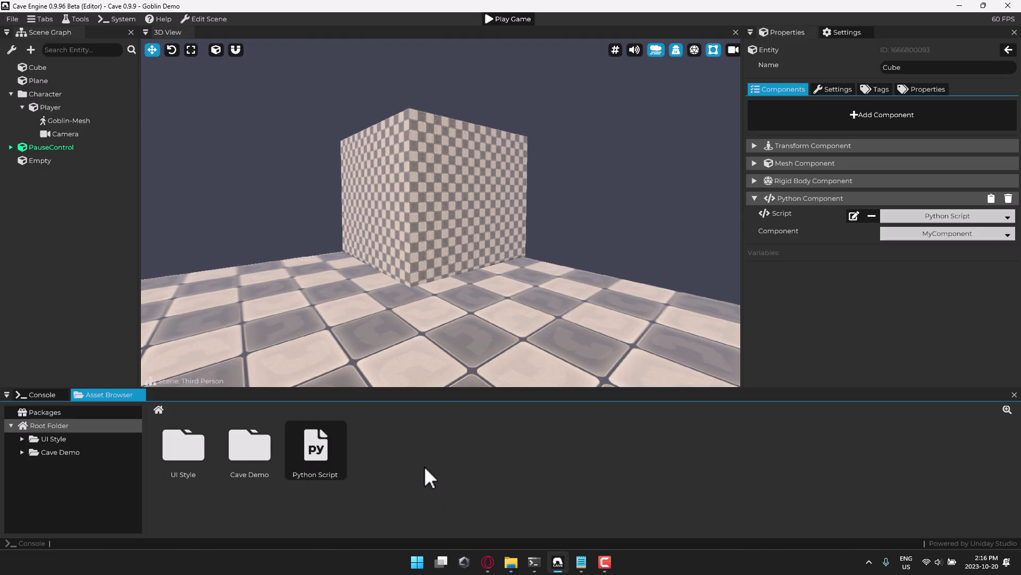
Browse to Downloads > POLYGON_Vikings_Source_Files_v2 > Source_Files > Textures and drag Texture_01.png into the Asset Browser.
{"action": "left_click", "coordinate": [510, 562]}
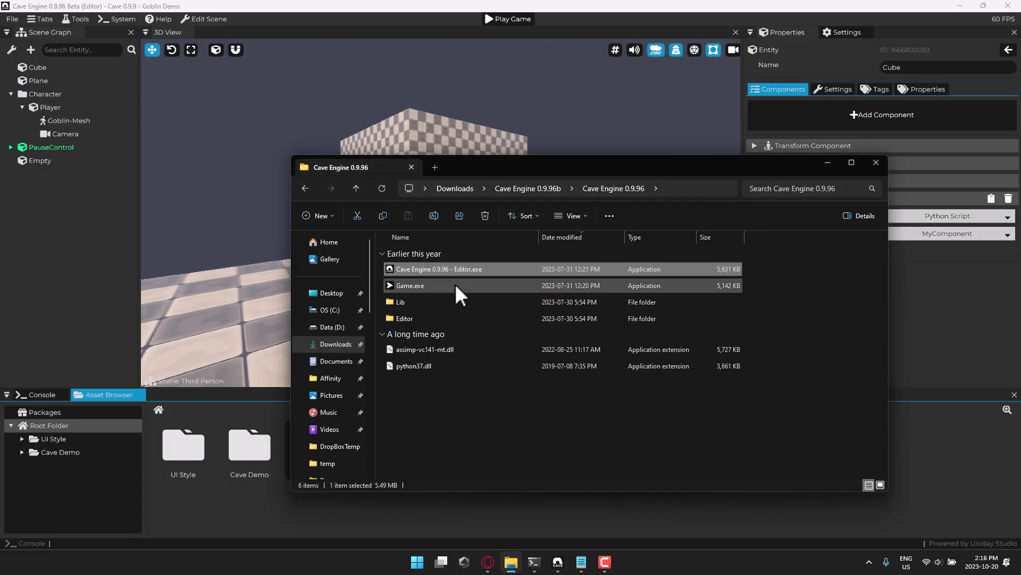
{"action": "left_click", "coordinate": [450, 189]}
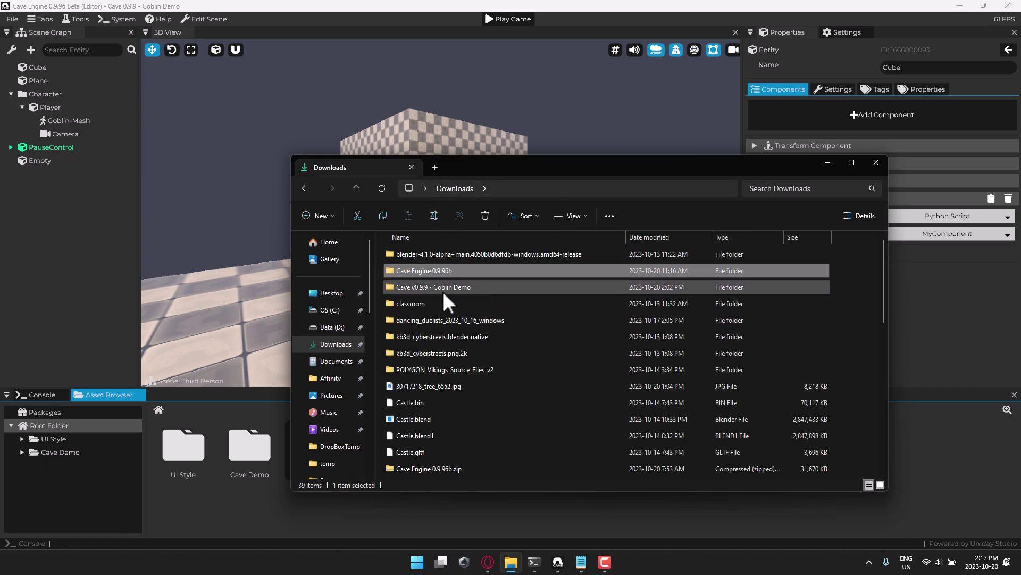
{"action": "double_click", "coordinate": [451, 370]}
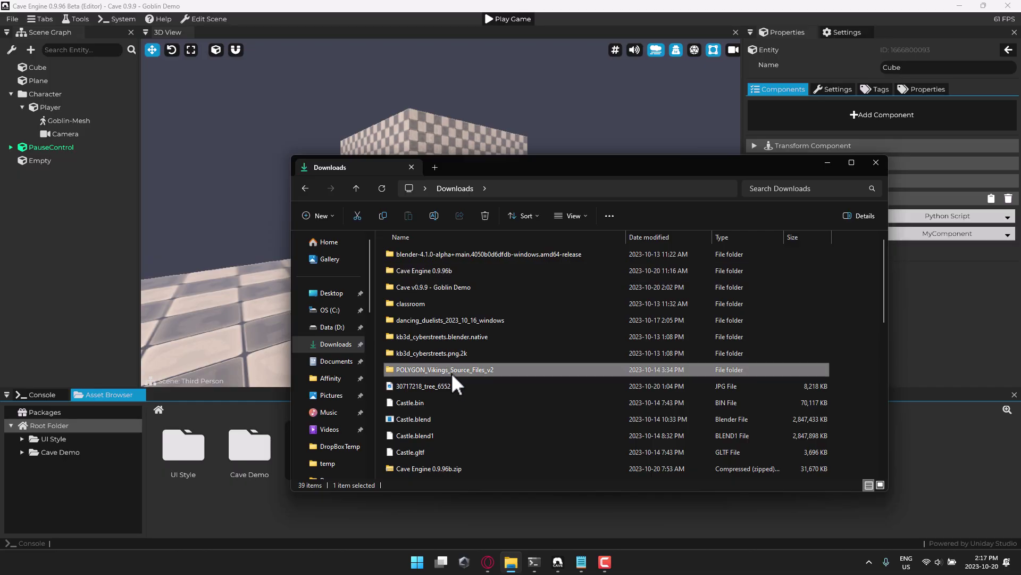
{"action": "double_click", "coordinate": [442, 270]}
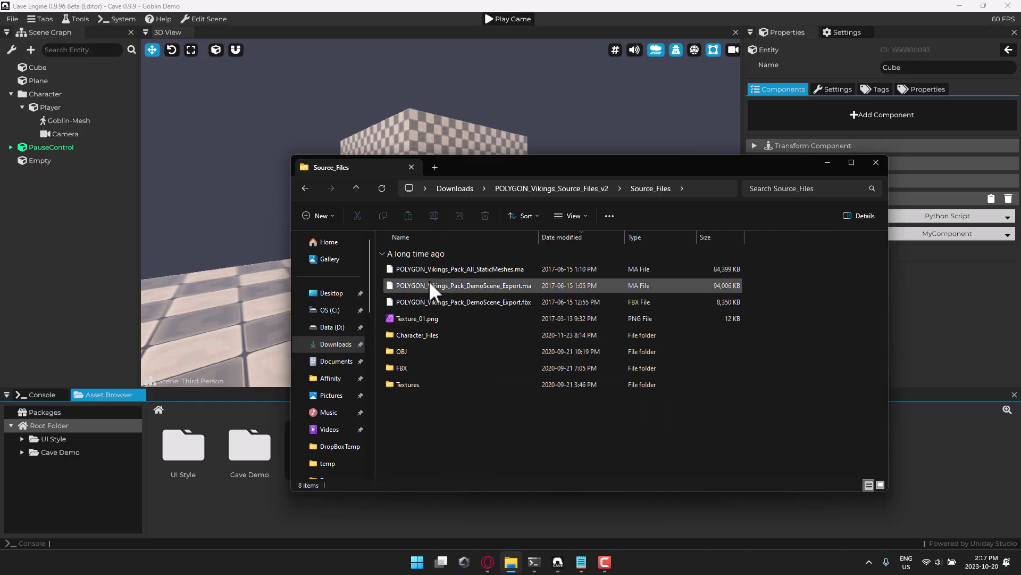
{"action": "double_click", "coordinate": [413, 380]}
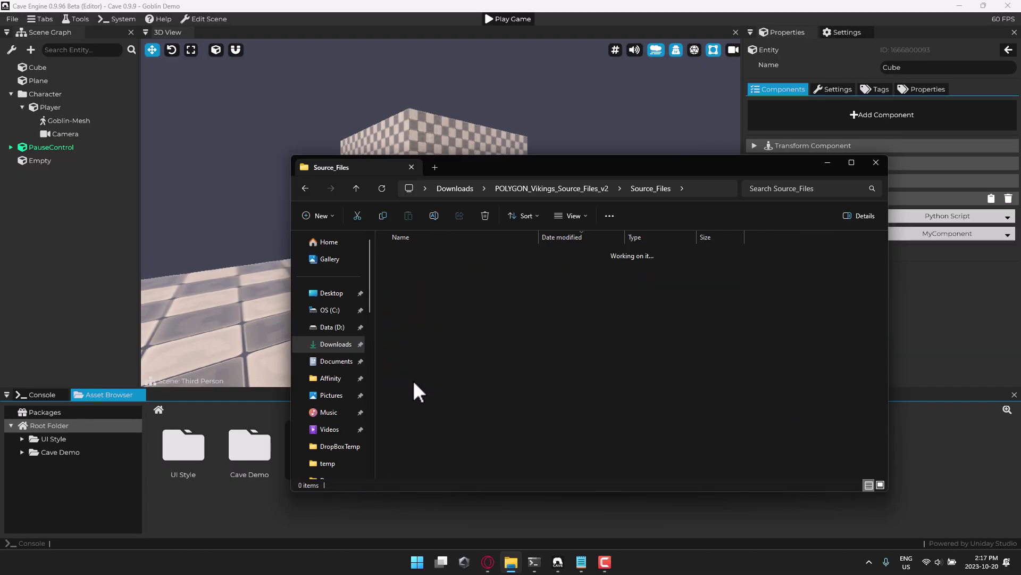
{"action": "left_click_drag", "start_coordinate": [429, 397], "coordinate": [413, 522]}
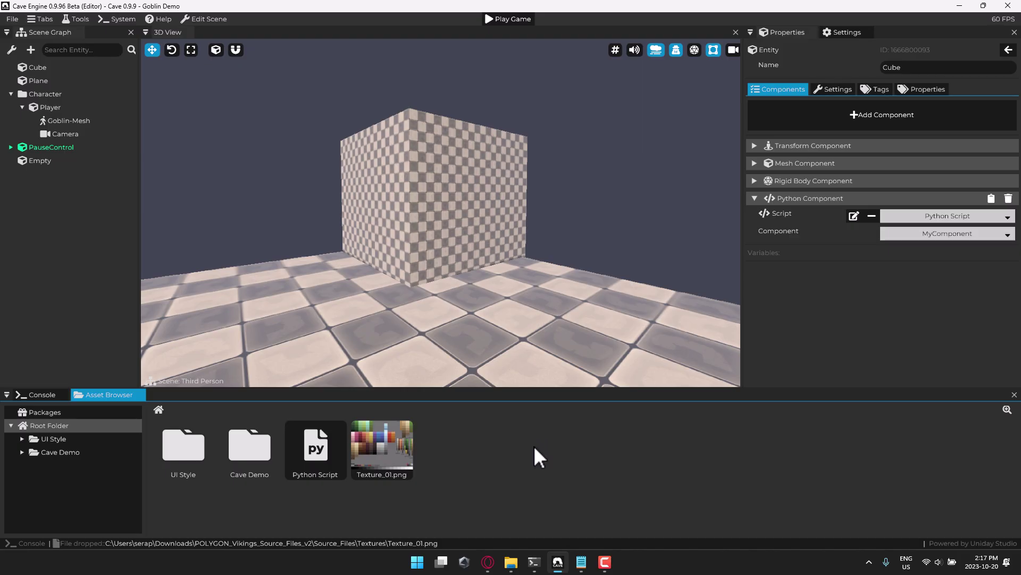
Drag SM_Bld_BoatHouse_01.fbx from Source_Files > FBX into the Asset Browser.
{"action": "left_click", "coordinate": [512, 563]}
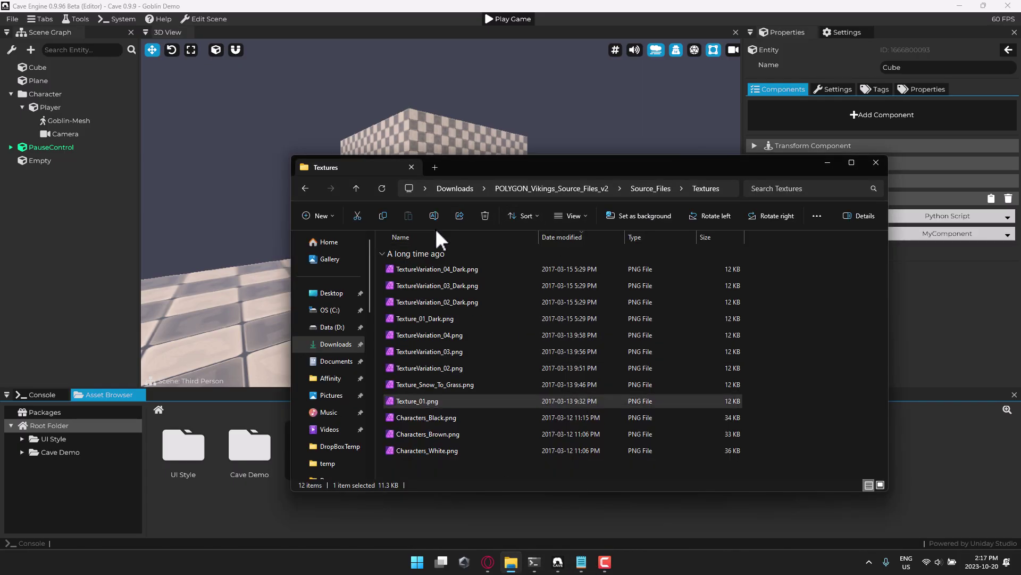
{"action": "left_click", "coordinate": [649, 185]}
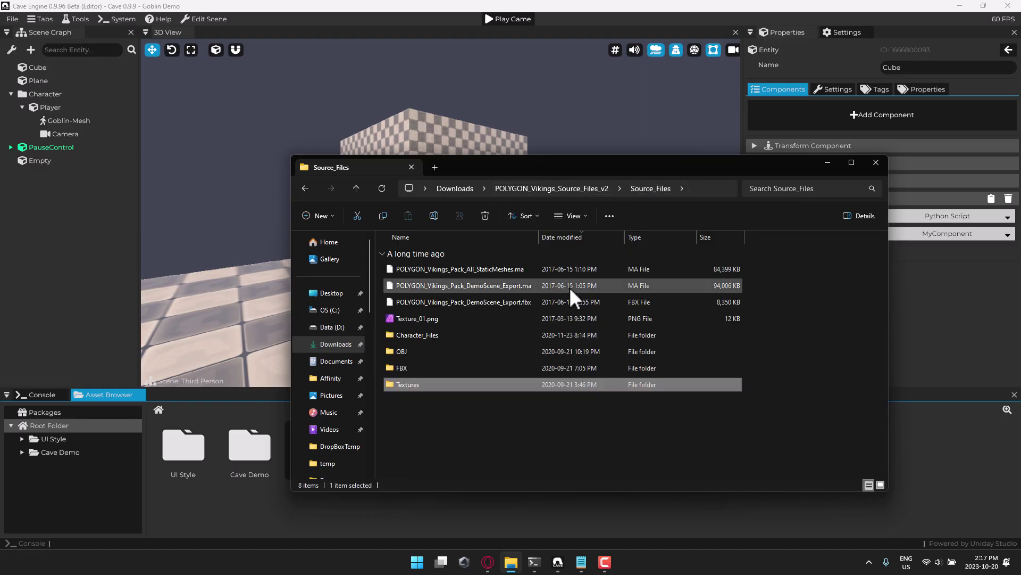
{"action": "left_click", "coordinate": [403, 365]}
{"action": "double_click", "coordinate": [403, 363]}
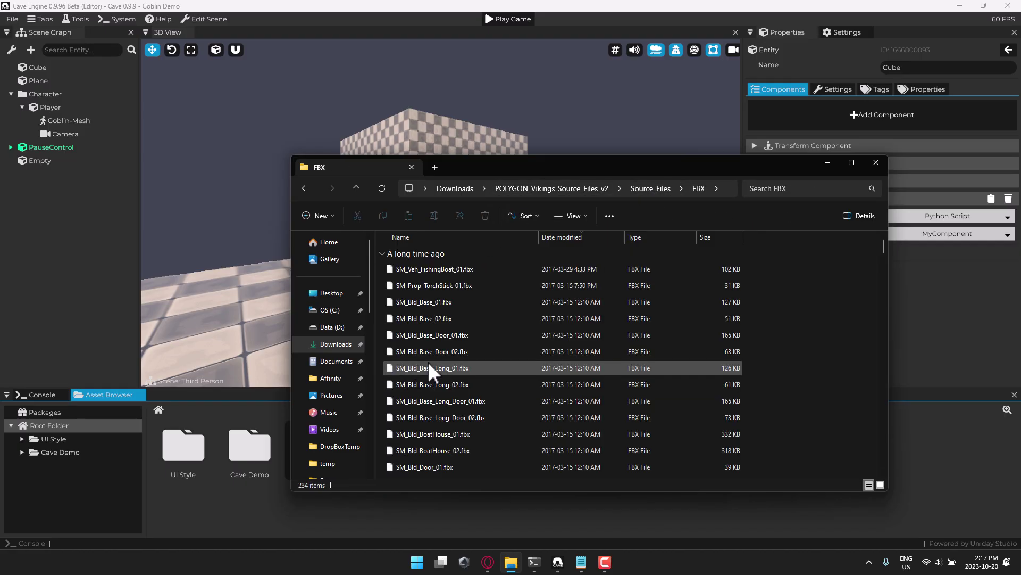
{"action": "scroll", "coordinate": [453, 352], "scroll_direction": "down", "scroll_amount": 1}
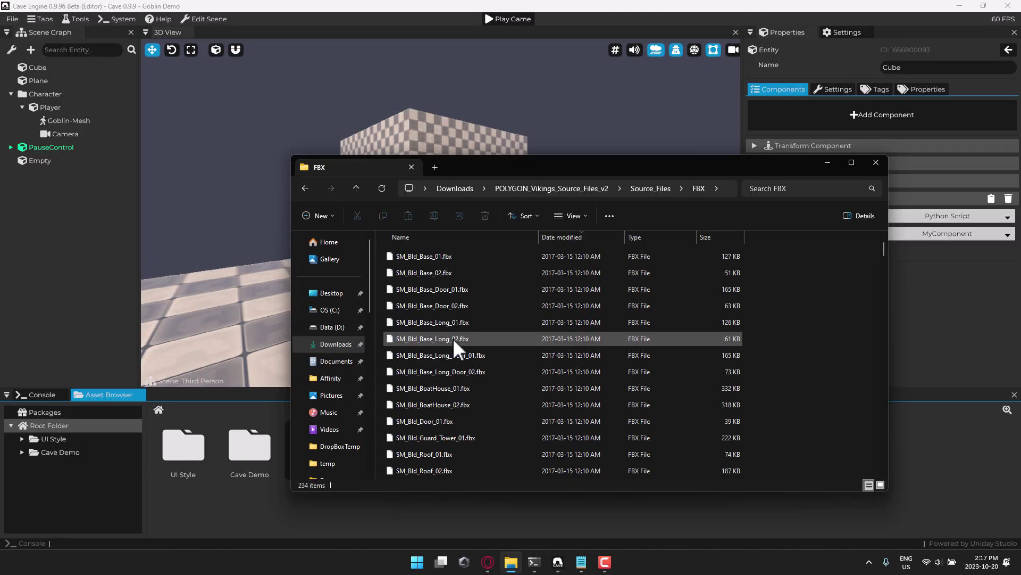
{"action": "left_click_drag", "start_coordinate": [434, 391], "coordinate": [479, 514]}
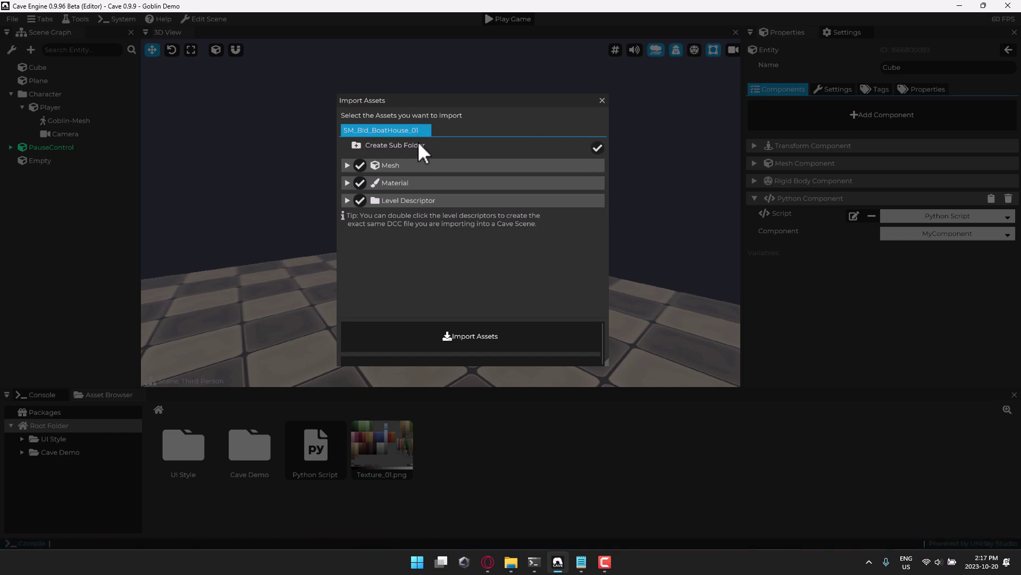
Rename the imported lambert590 material to boatHouse and confirm the import.
{"action": "left_click", "coordinate": [345, 166]}
{"action": "left_click", "coordinate": [346, 166]}
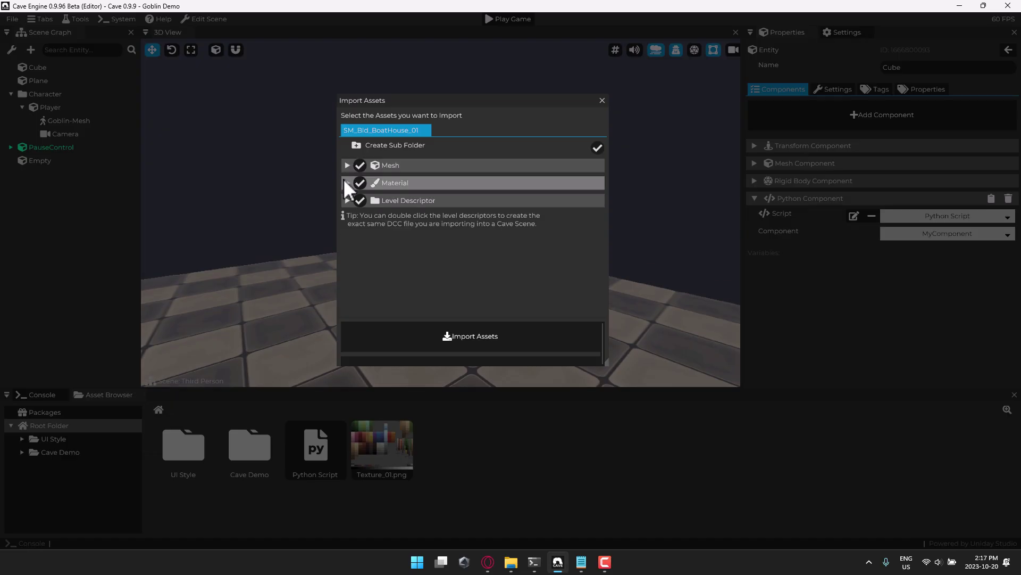
{"action": "left_click", "coordinate": [346, 183]}
{"action": "left_click", "coordinate": [395, 201]}
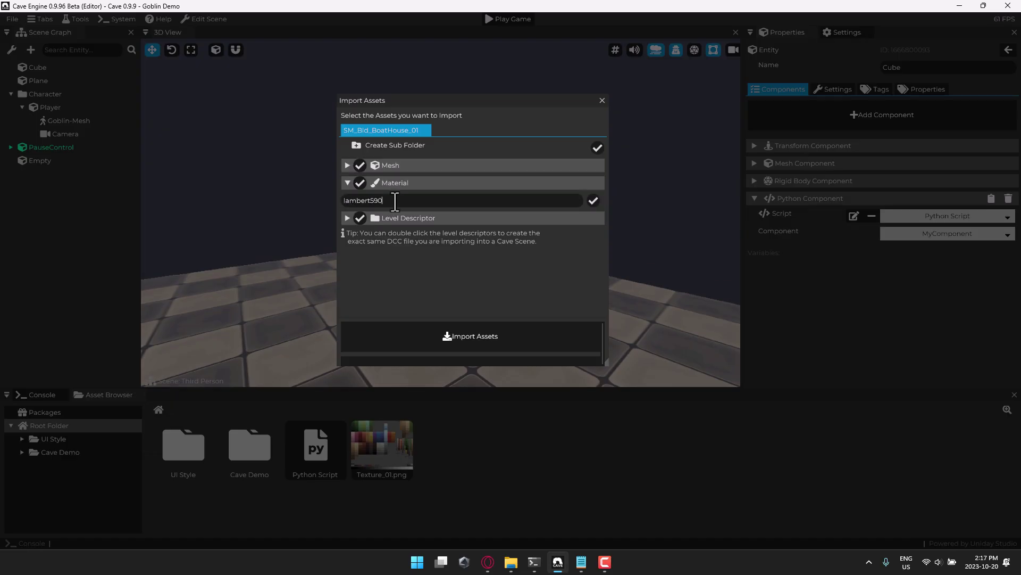
{"action": "double_click", "coordinate": [396, 201]}
{"action": "type", "text": "boatHouse"}
{"action": "left_click", "coordinate": [448, 339]}
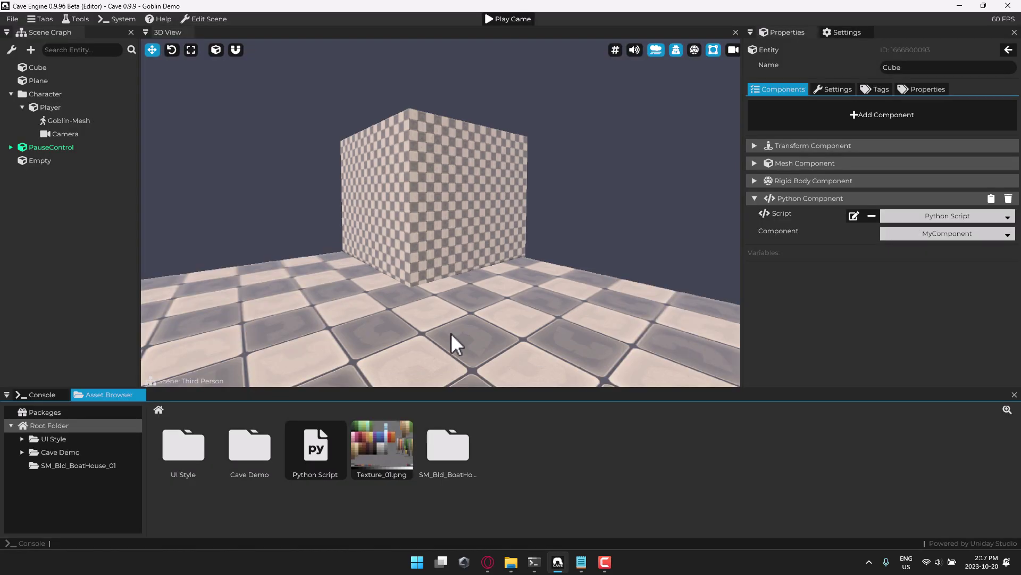
In the SM_Bld_BoatHouse_01 folder, set the boatHouse material's Albedo to Texture_01.png and save.
{"action": "double_click", "coordinate": [439, 438]}
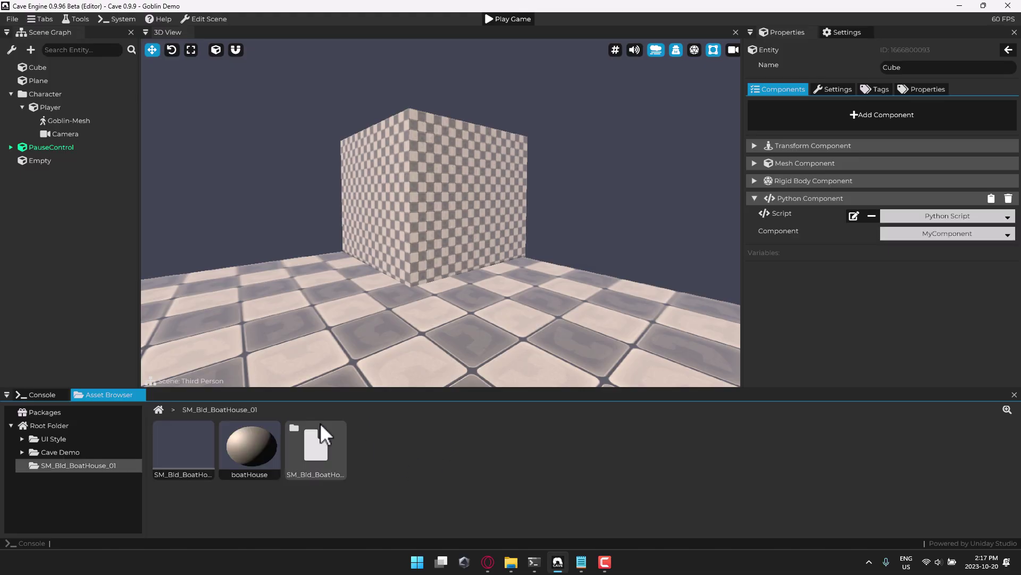
{"action": "left_click", "coordinate": [255, 434]}
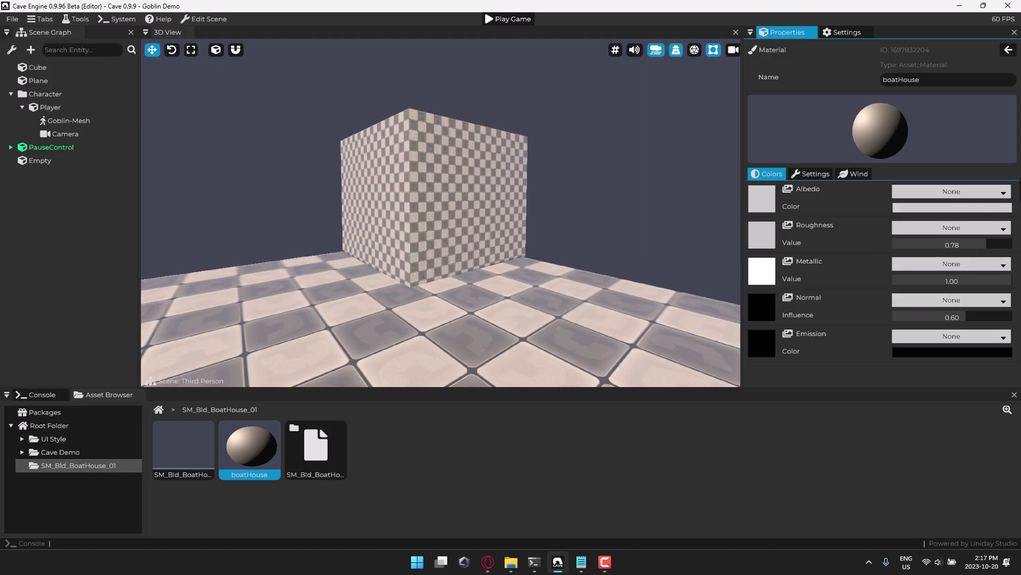
{"action": "left_click", "coordinate": [952, 191]}
{"action": "scroll", "coordinate": [966, 272], "scroll_direction": "down", "scroll_amount": 2}
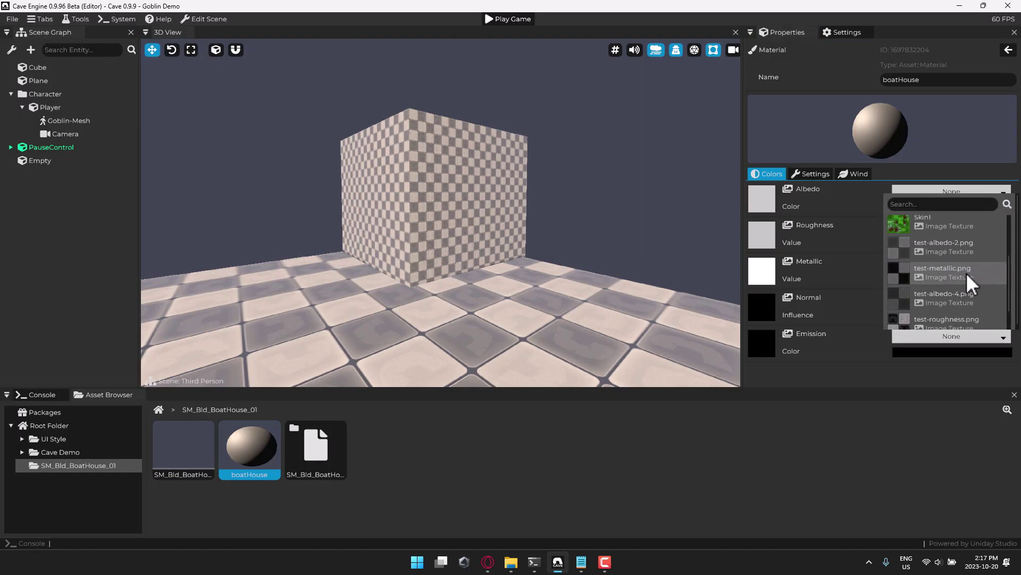
{"action": "scroll", "coordinate": [966, 272], "scroll_direction": "down", "scroll_amount": 2}
{"action": "left_click", "coordinate": [946, 306]}
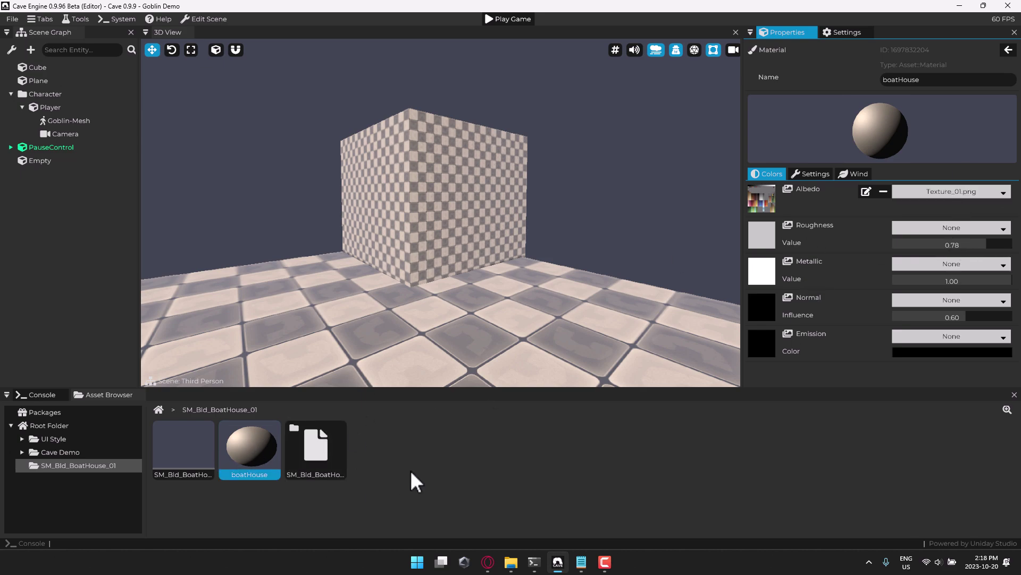
{"action": "key", "text": "ctrl+s"}
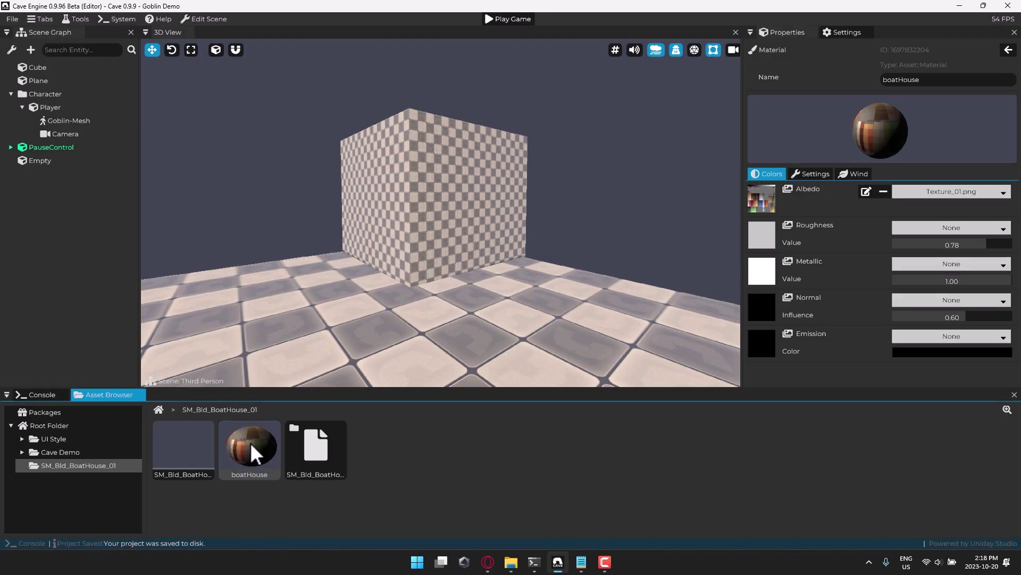
Spawn the SM_Bld_BoatHouse_01 level into the scene from the Asset Browser.
{"action": "left_click", "coordinate": [315, 448]}
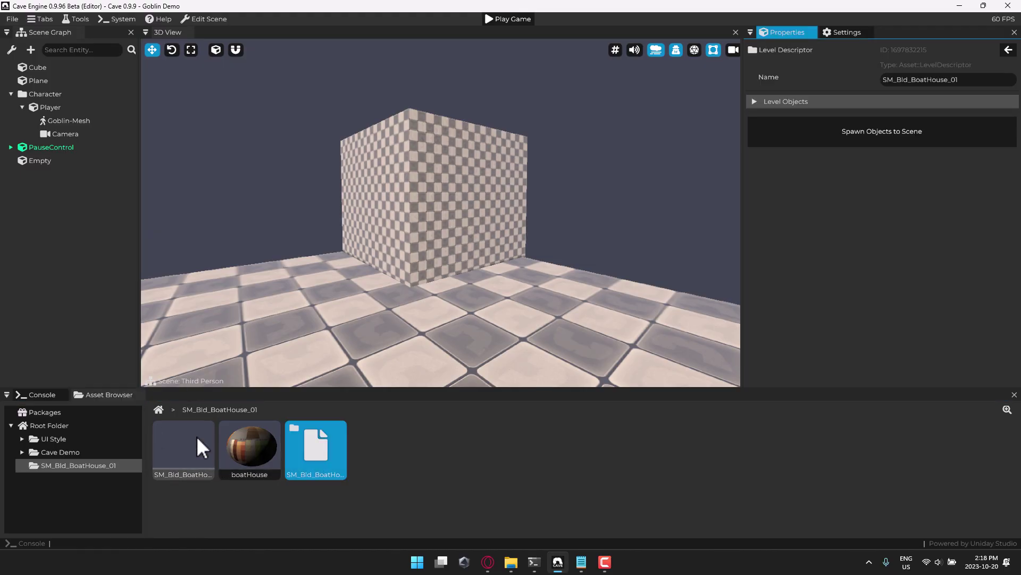
{"action": "left_click", "coordinate": [195, 452]}
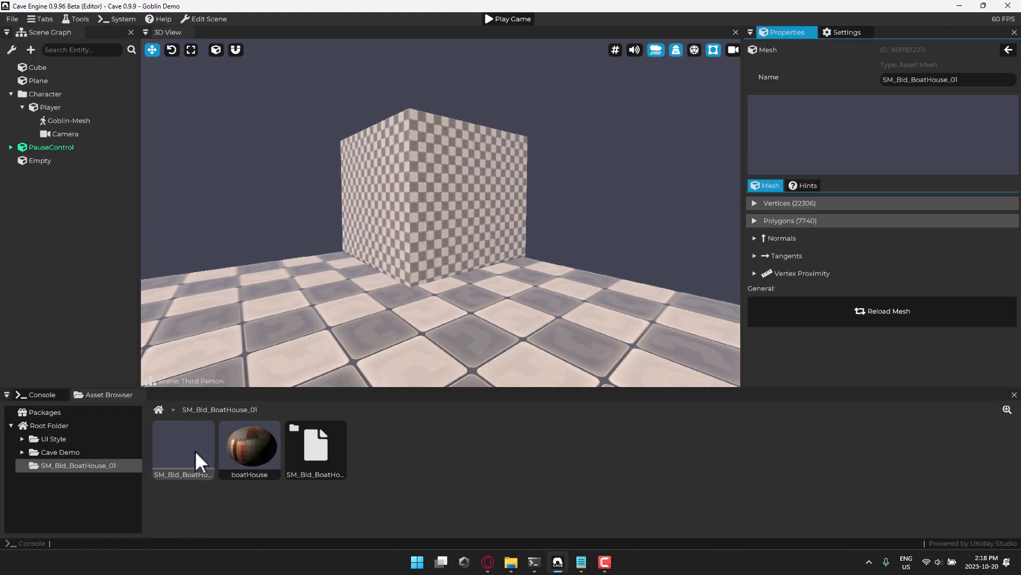
{"action": "left_click", "coordinate": [195, 450]}
{"action": "double_click", "coordinate": [324, 441]}
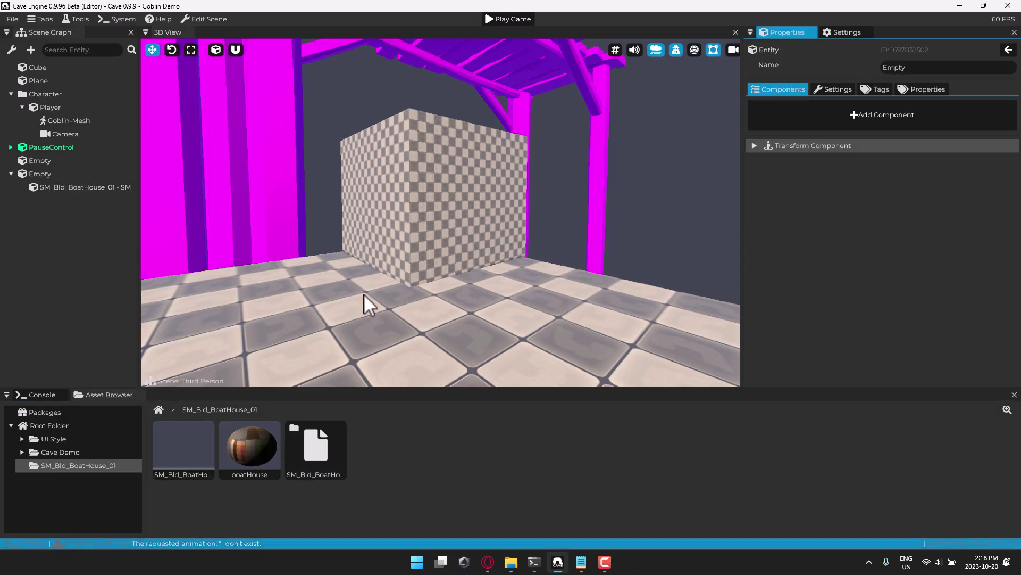
Select the new Empty holding the boathouse and show its Transform Component.
{"action": "right_click_drag", "start_coordinate": [426, 237], "coordinate": [452, 283]}
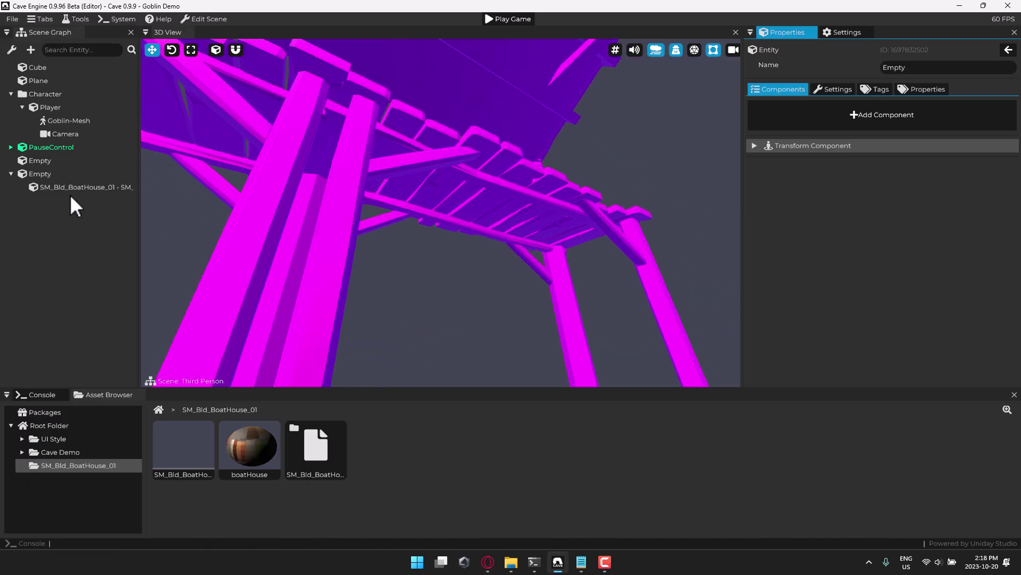
{"action": "left_click", "coordinate": [32, 174]}
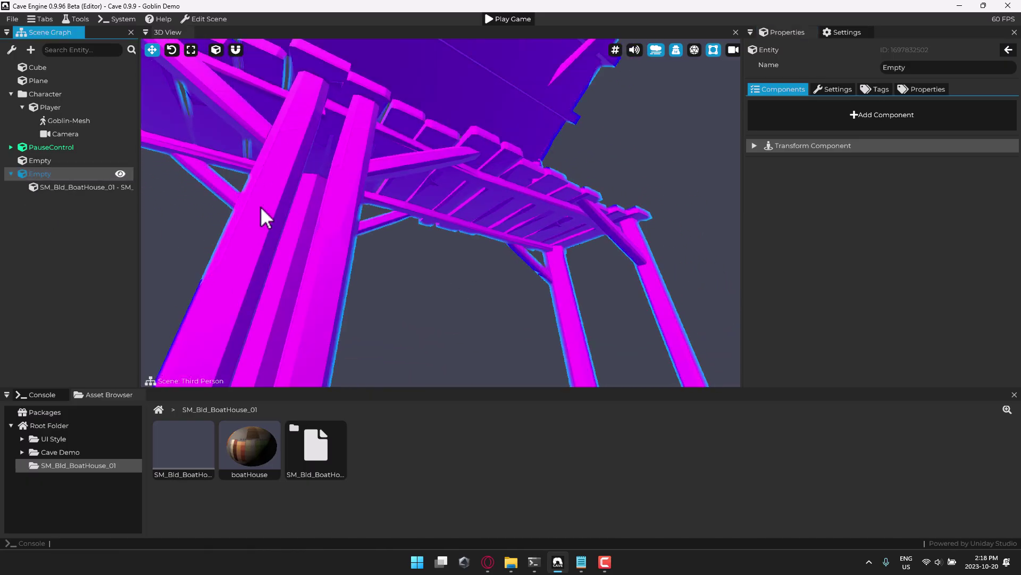
{"action": "left_click", "coordinate": [754, 145]}
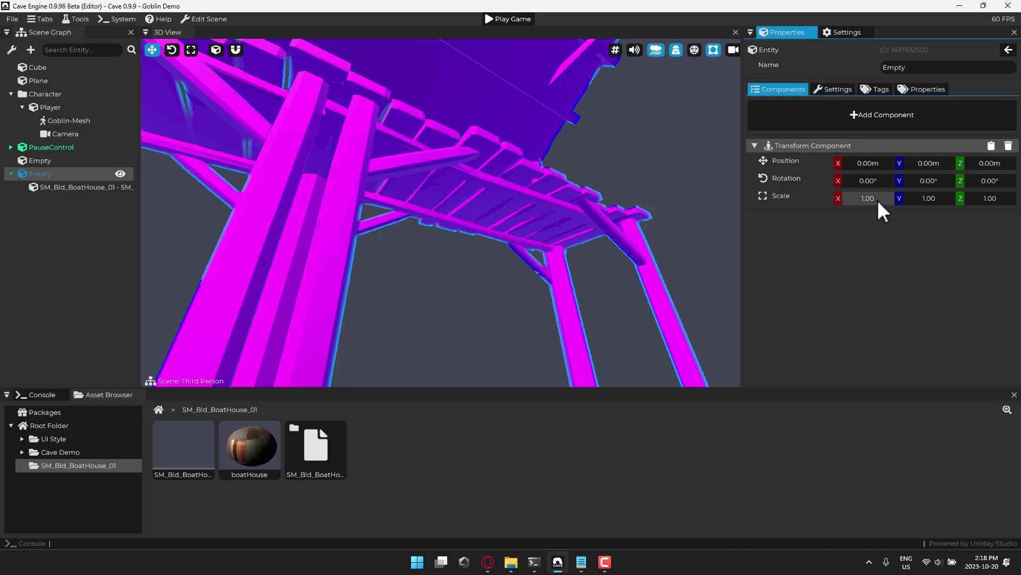
{"action": "left_click", "coordinate": [88, 187]}
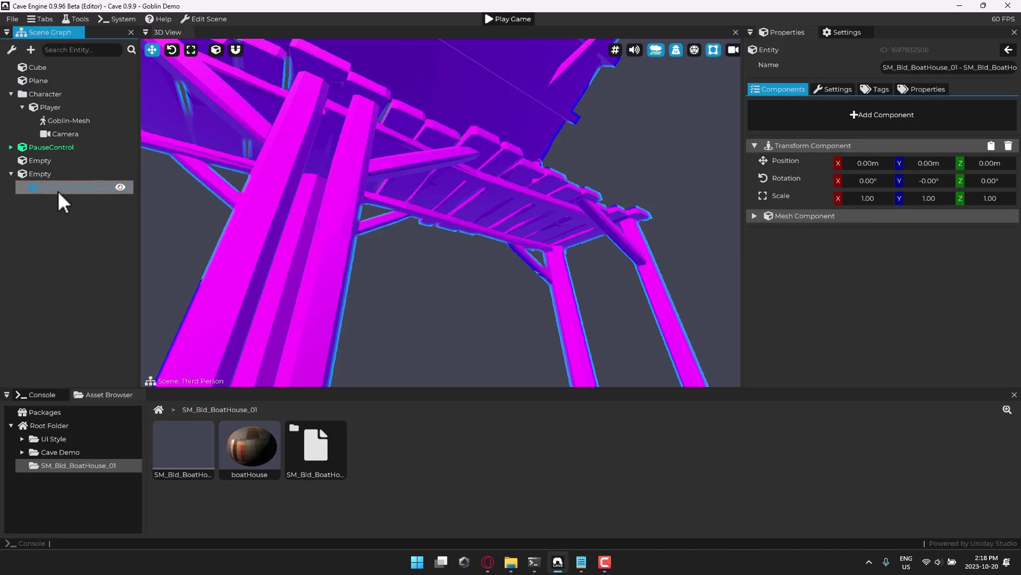
{"action": "left_click", "coordinate": [43, 174]}
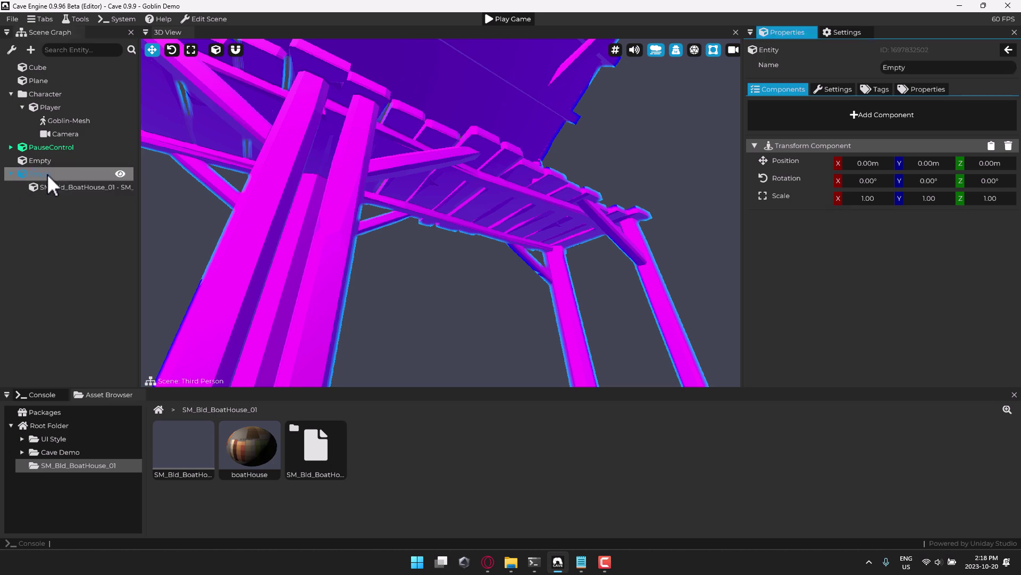
Scale the boathouse's parent Empty to 0.01 on X, Y and Z.
{"action": "double_click", "coordinate": [881, 198]}
{"action": "type", "text": "0."}
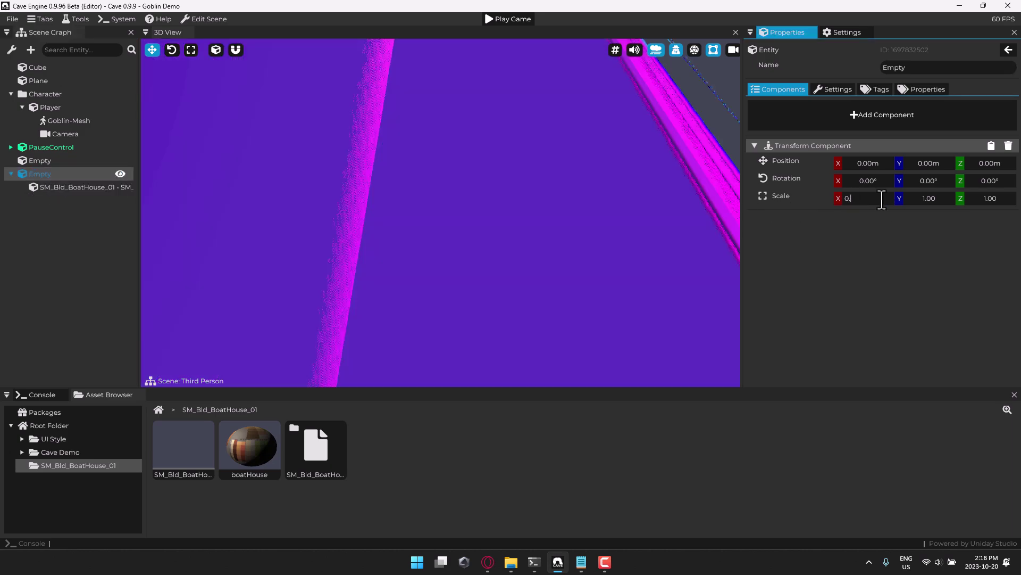
{"action": "type", "text": "01"}
{"action": "key", "text": "Tab"}
{"action": "type", "text": "0"}
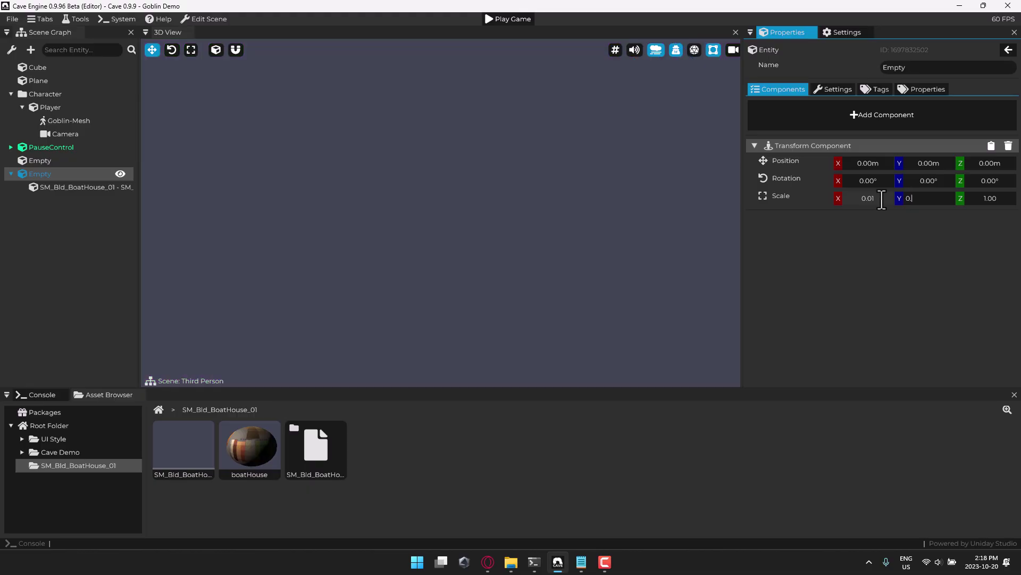
{"action": "type", "text": ".01"}
{"action": "key", "text": "Return"}
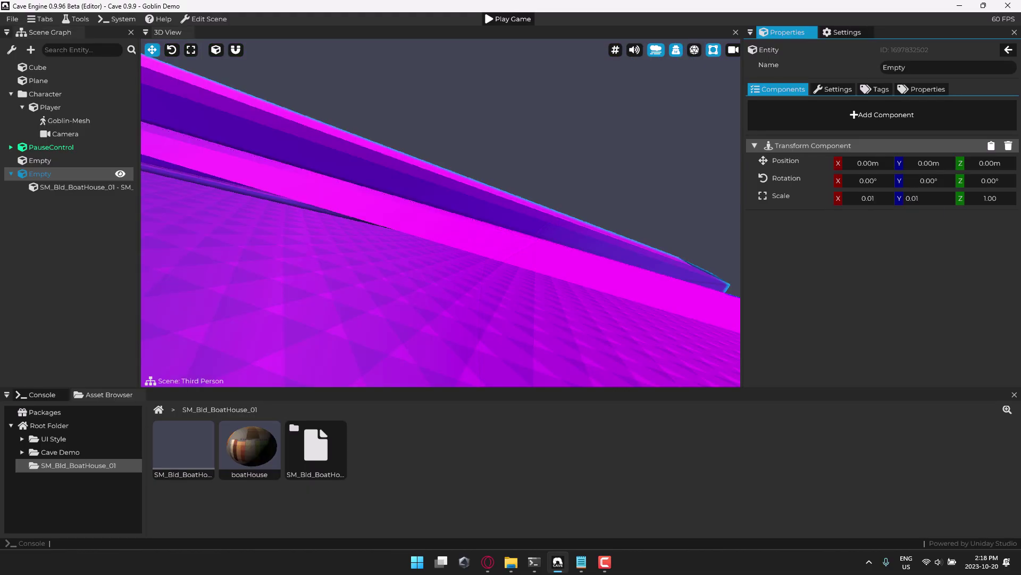
{"action": "left_click", "coordinate": [991, 198]}
{"action": "key", "text": "BackSpace"}
{"action": "type", "text": "0.0"}
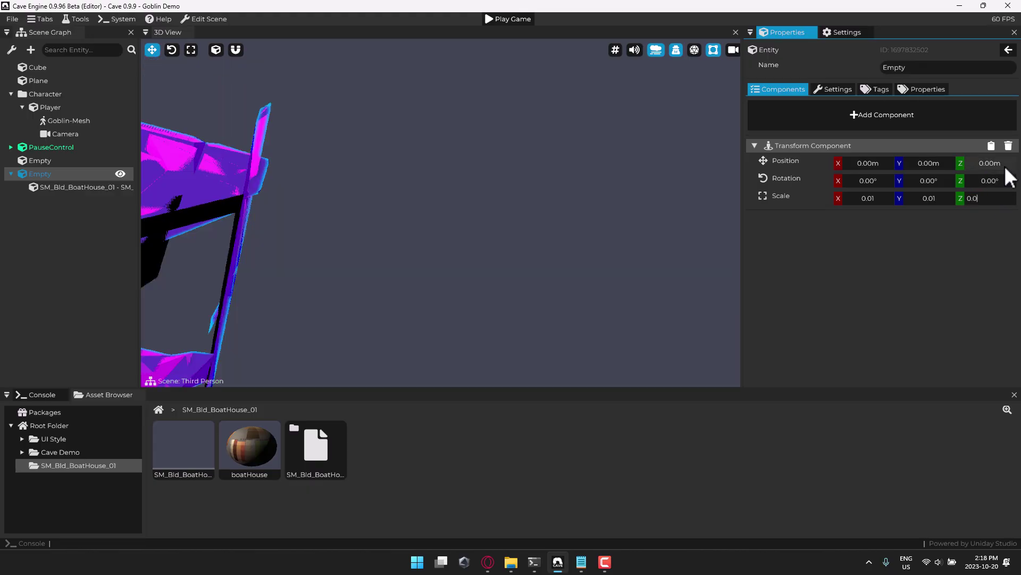
{"action": "type", "text": "1"}
{"action": "middle_click_drag", "start_coordinate": [219, 217], "coordinate": [287, 203]}
{"action": "scroll", "coordinate": [441, 213], "scroll_direction": "down", "scroll_amount": 10}
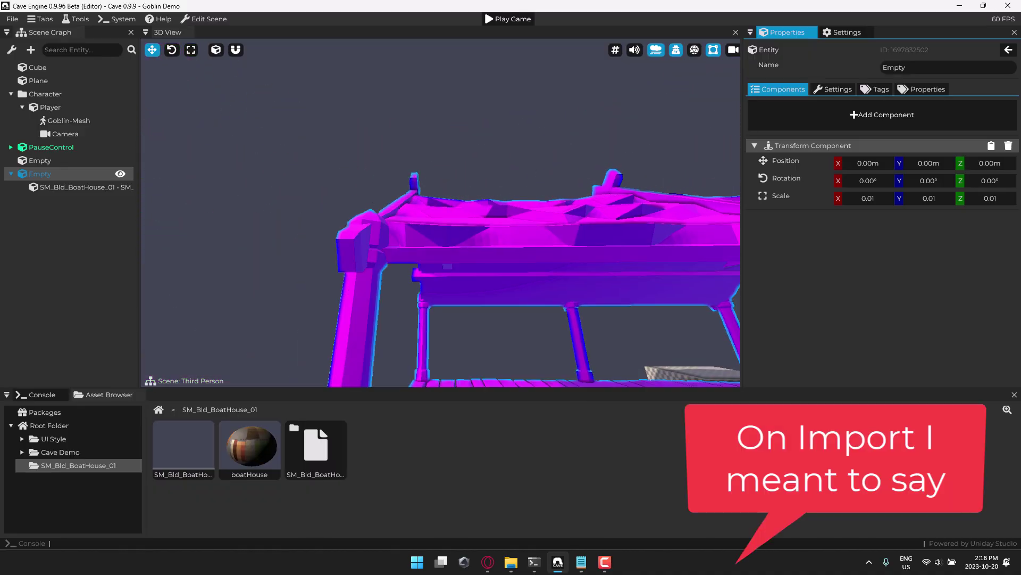
{"action": "scroll", "coordinate": [441, 213], "scroll_direction": "up", "scroll_amount": 10}
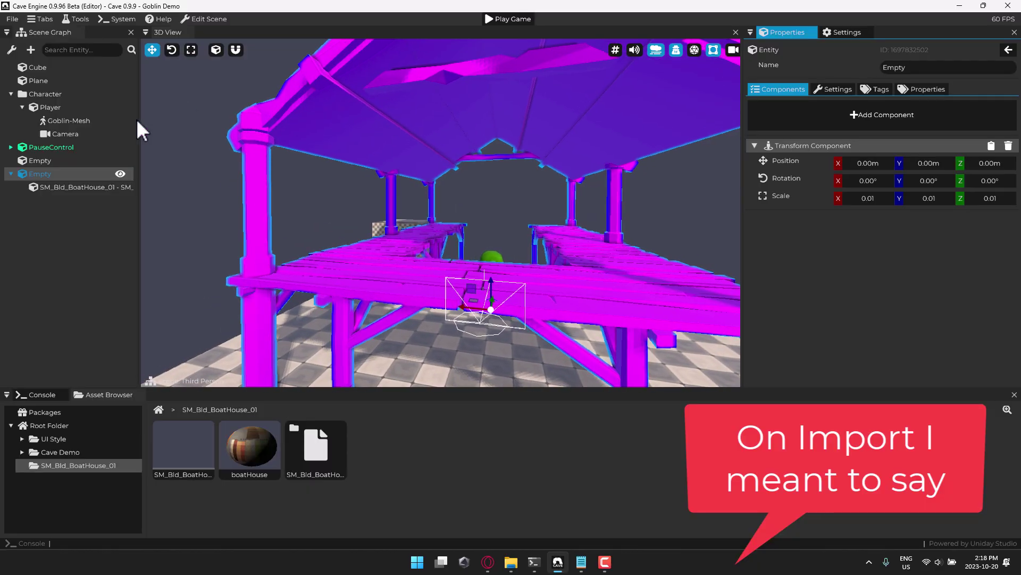
Give SM_Bld_BoatHouse_01 the boatHouse material and raise it to Y 886.69 m.
{"action": "left_click", "coordinate": [52, 187]}
{"action": "left_click", "coordinate": [756, 215]}
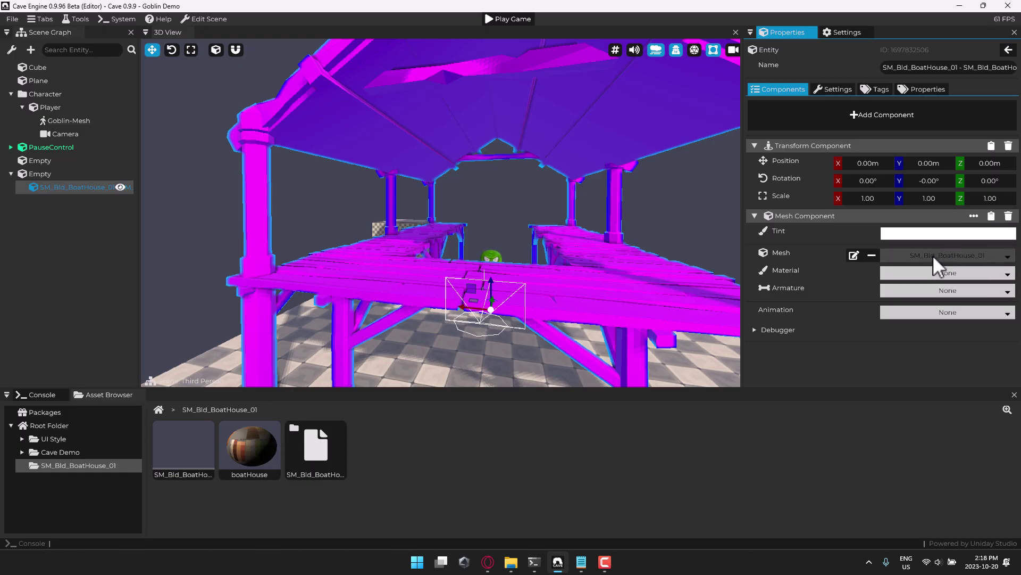
{"action": "left_click_drag", "start_coordinate": [249, 445], "coordinate": [959, 255]}
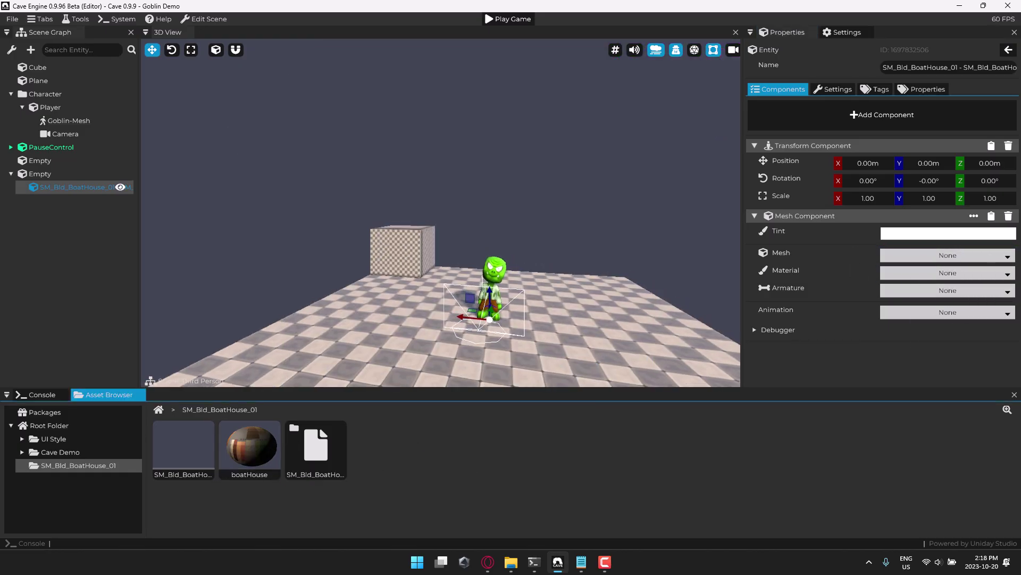
{"action": "left_click_drag", "start_coordinate": [184, 460], "coordinate": [937, 253]}
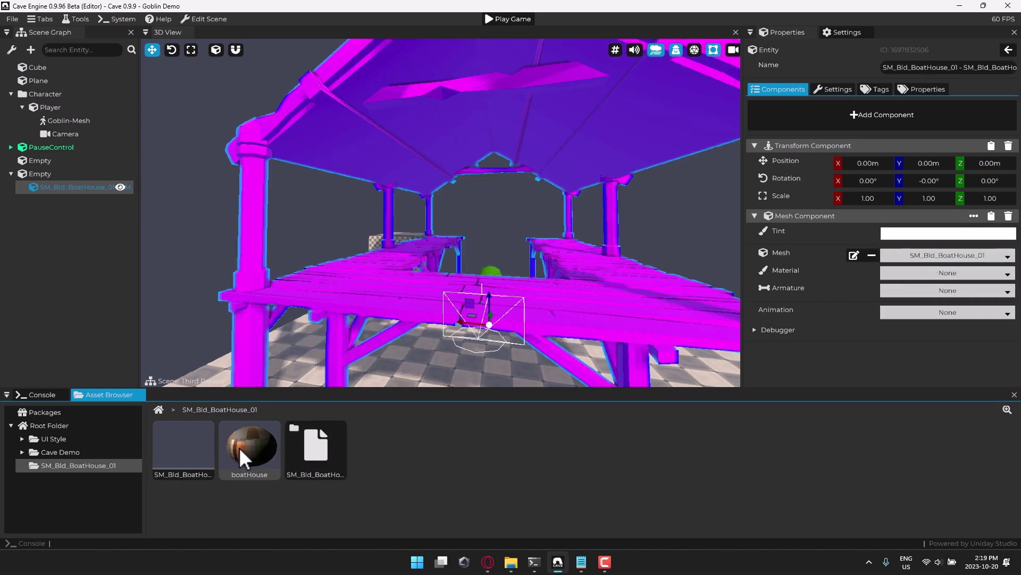
{"action": "left_click_drag", "start_coordinate": [249, 450], "coordinate": [933, 276]}
{"action": "right_click_drag", "start_coordinate": [440, 213], "coordinate": [398, 257]}
{"action": "left_click_drag", "start_coordinate": [433, 254], "coordinate": [452, 42]}
Add a dynamic Rigid Body (mass 1.00) to the boathouse and start the game.
{"action": "right_click_drag", "start_coordinate": [548, 260], "coordinate": [570, 283]}
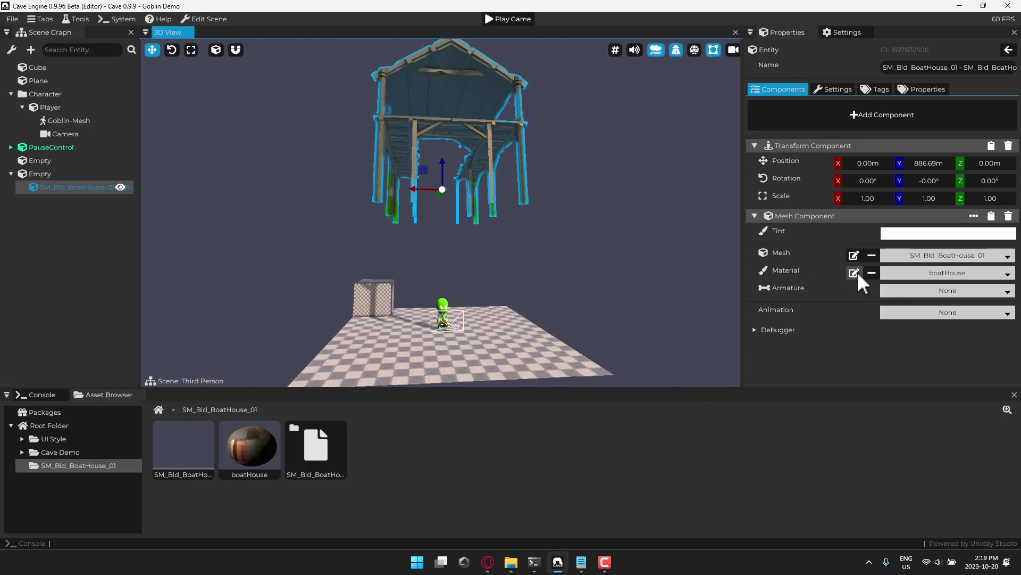
{"action": "left_click", "coordinate": [879, 110]}
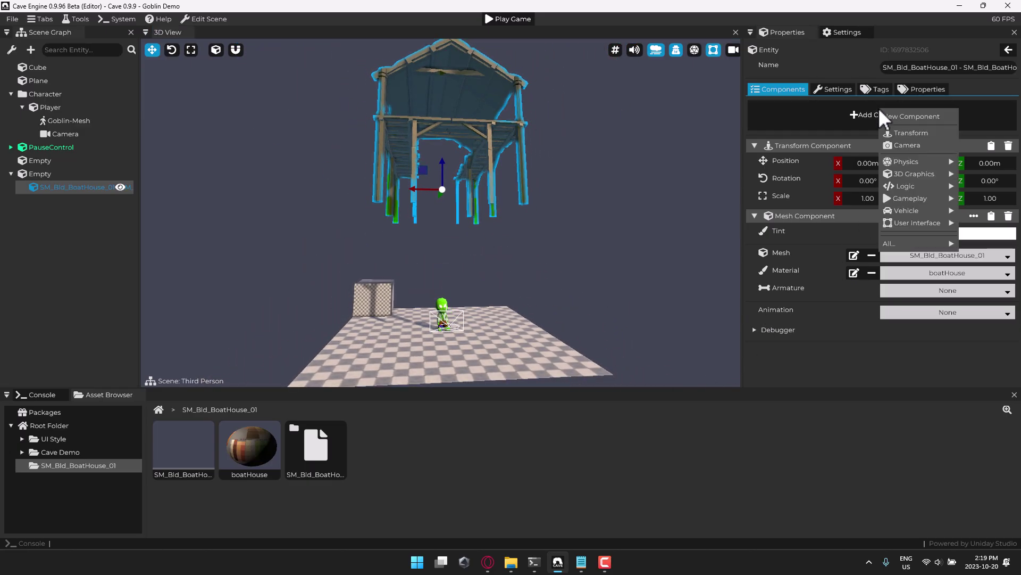
{"action": "mouse_move", "coordinate": [916, 165]}
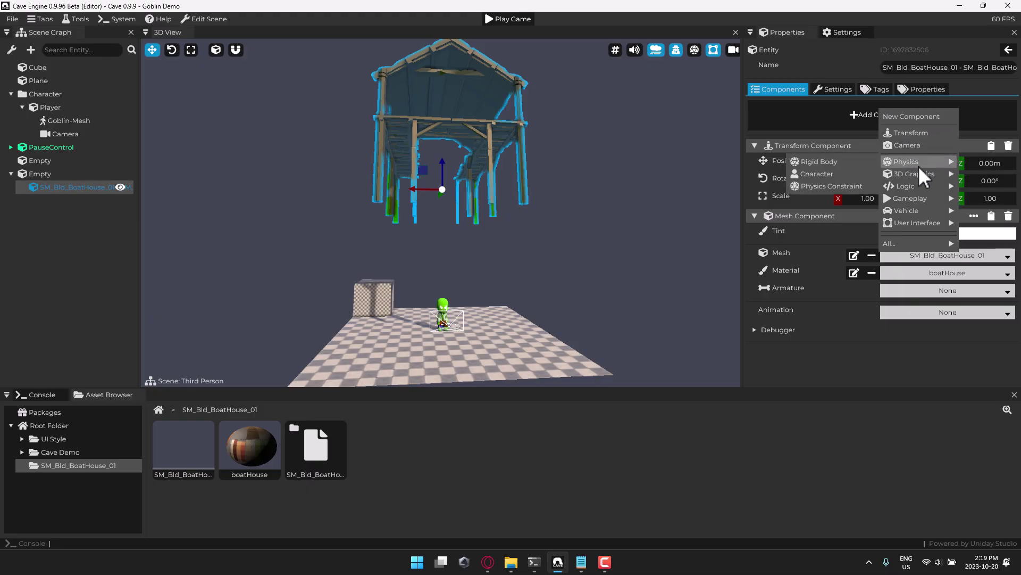
{"action": "left_click", "coordinate": [838, 164]}
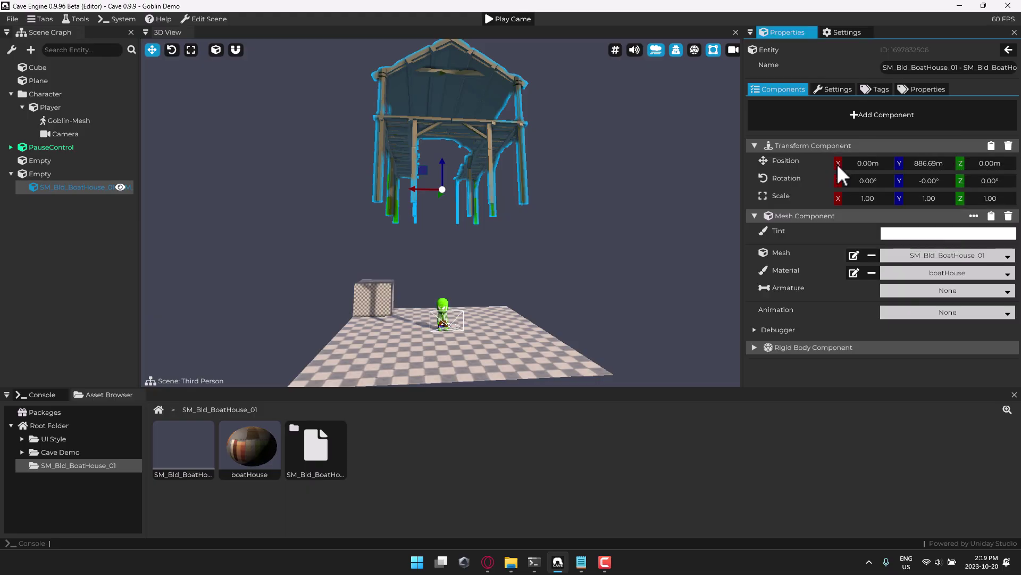
{"action": "left_click", "coordinate": [814, 347]}
{"action": "scroll", "coordinate": [814, 346], "scroll_direction": "down", "scroll_amount": 3}
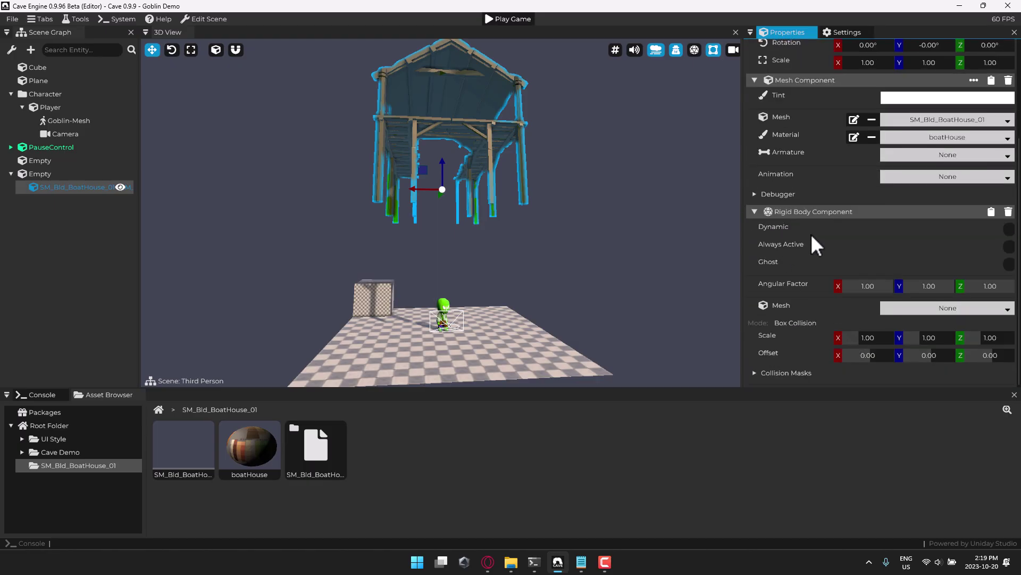
{"action": "left_click", "coordinate": [1009, 229]}
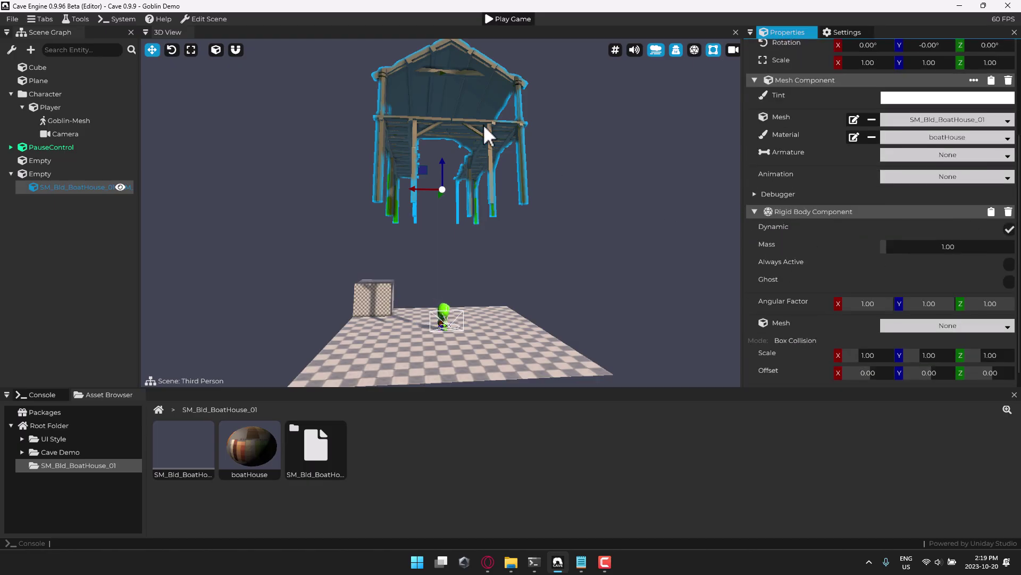
{"action": "left_click", "coordinate": [490, 19]}
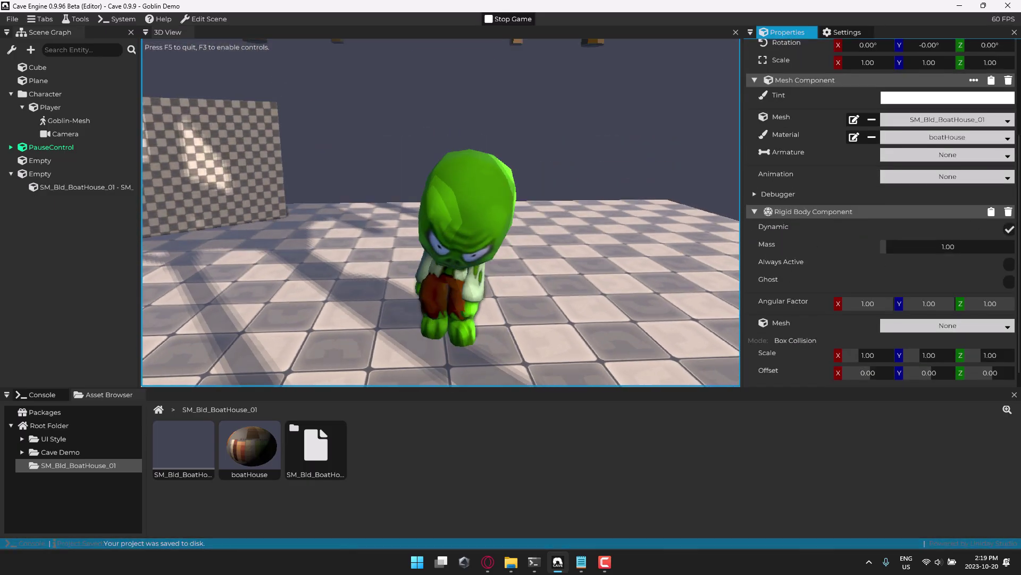
Play-test with player controls enabled (F3), then pause and stop the game.
{"action": "key", "text": "F3"}
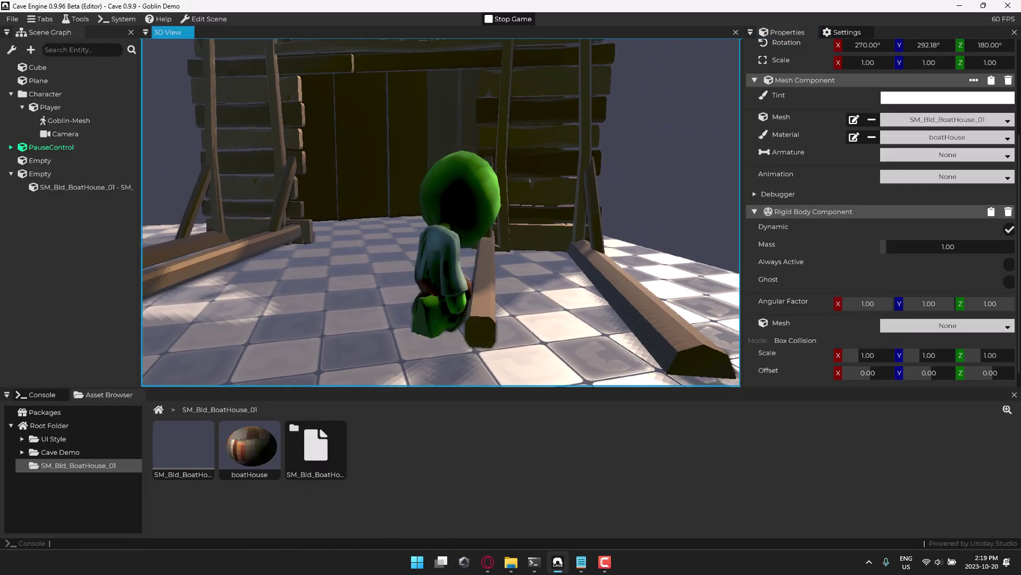
{"action": "key", "text": "Escape"}
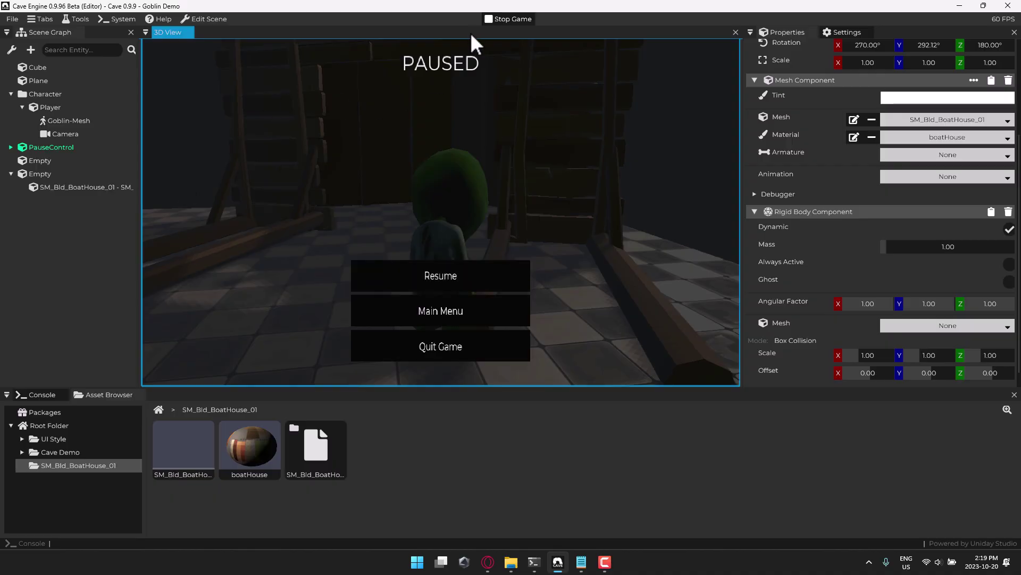
{"action": "left_click", "coordinate": [492, 16]}
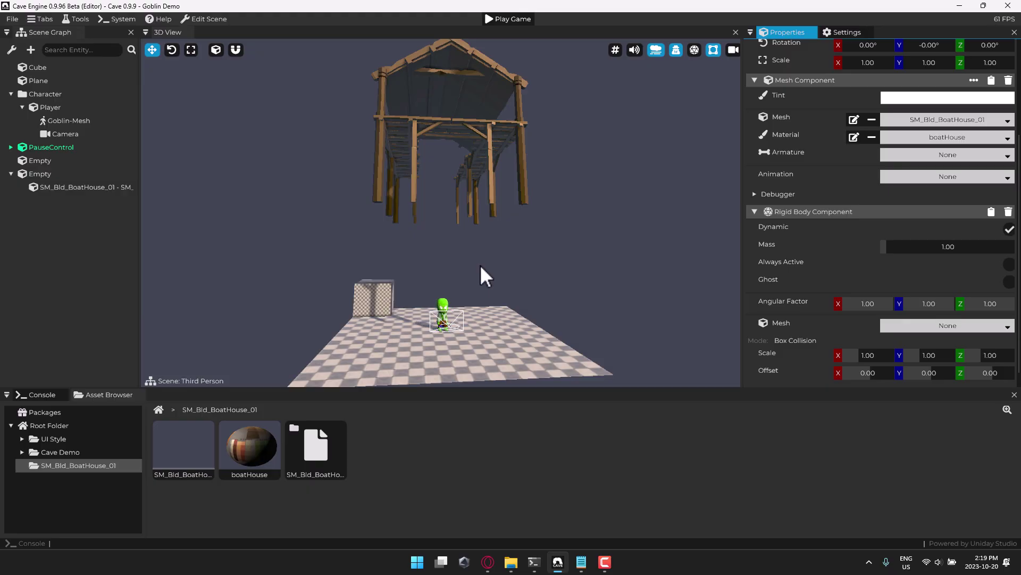
{"action": "scroll", "coordinate": [779, 300], "scroll_direction": "up", "scroll_amount": 3}
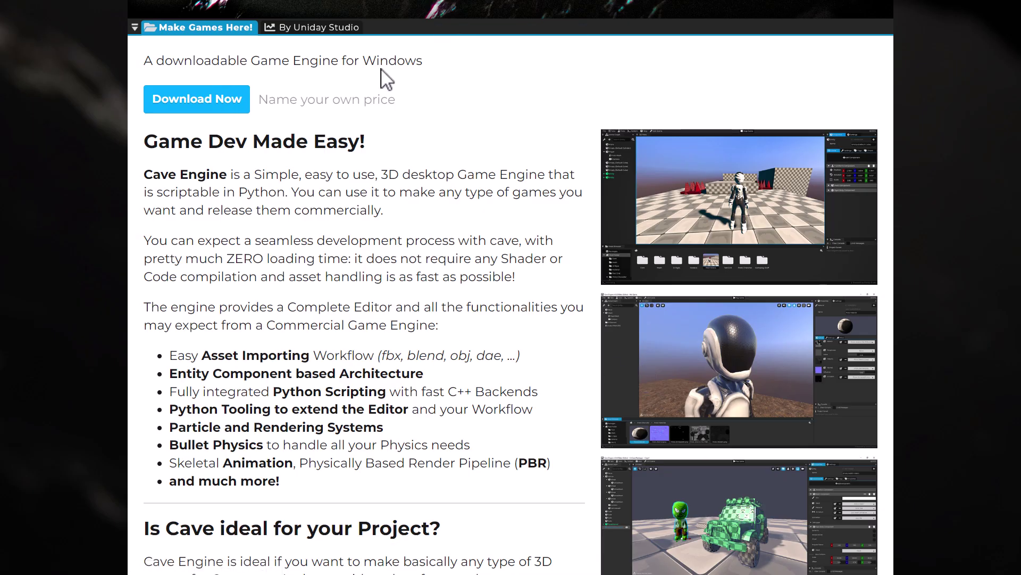
Scroll through the feature list on Cave Engine's itch.io page.
{"action": "scroll", "coordinate": [387, 82], "scroll_direction": "down", "scroll_amount": 2}
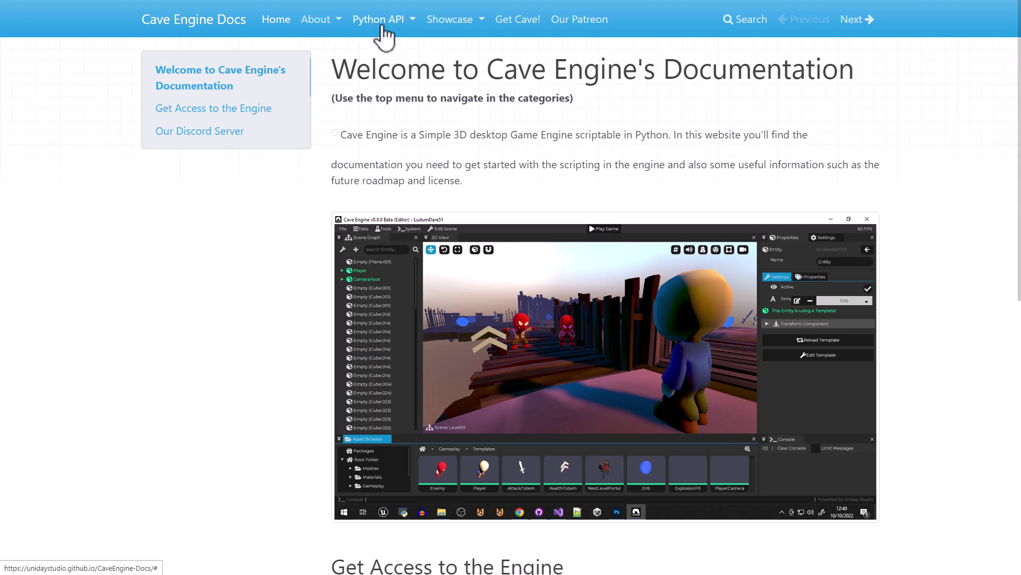
Read the Python API Introduction page in the Cave Engine Docs.
{"action": "left_click", "coordinate": [341, 21]}
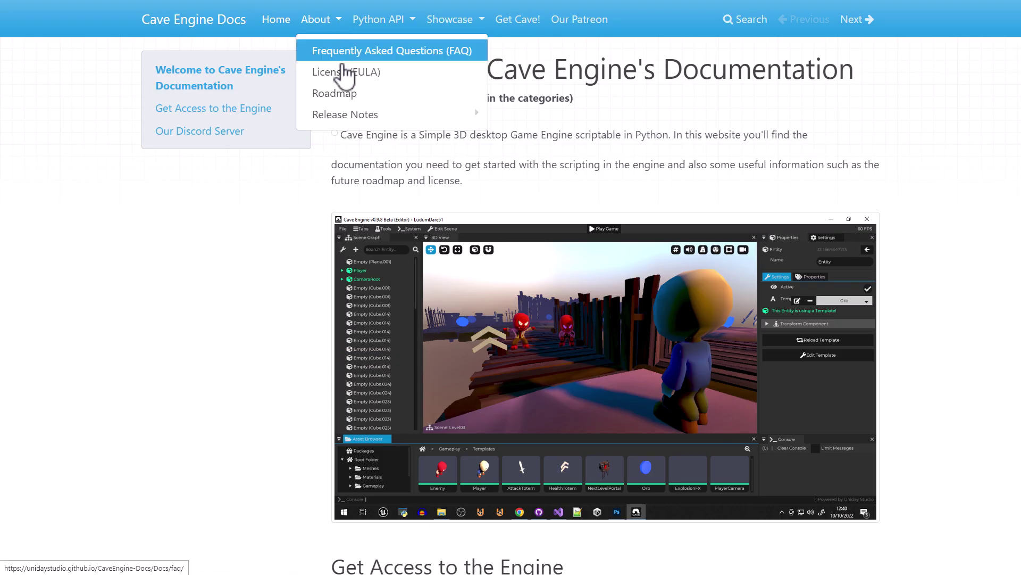
{"action": "left_click", "coordinate": [411, 22]}
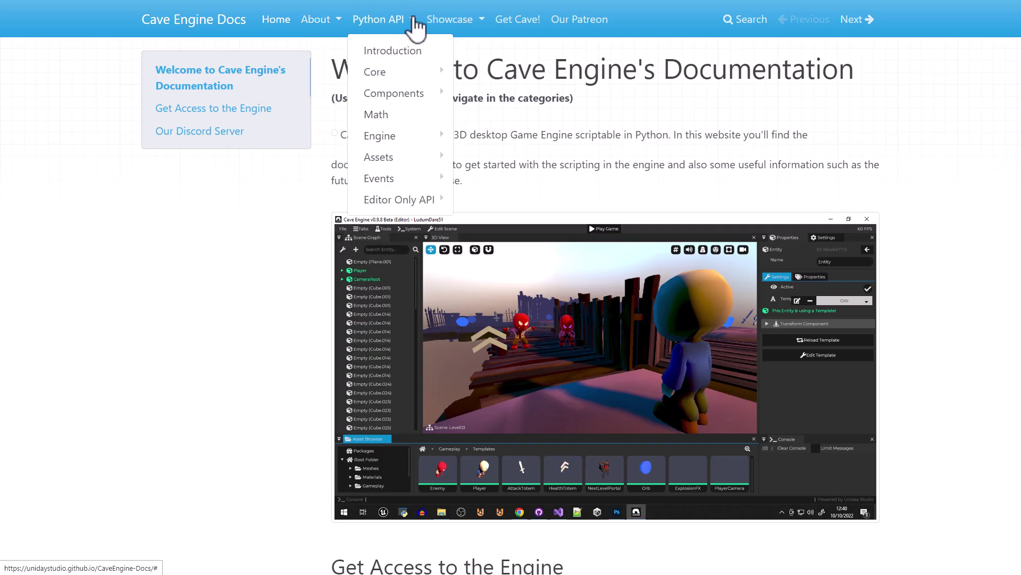
{"action": "left_click", "coordinate": [410, 60]}
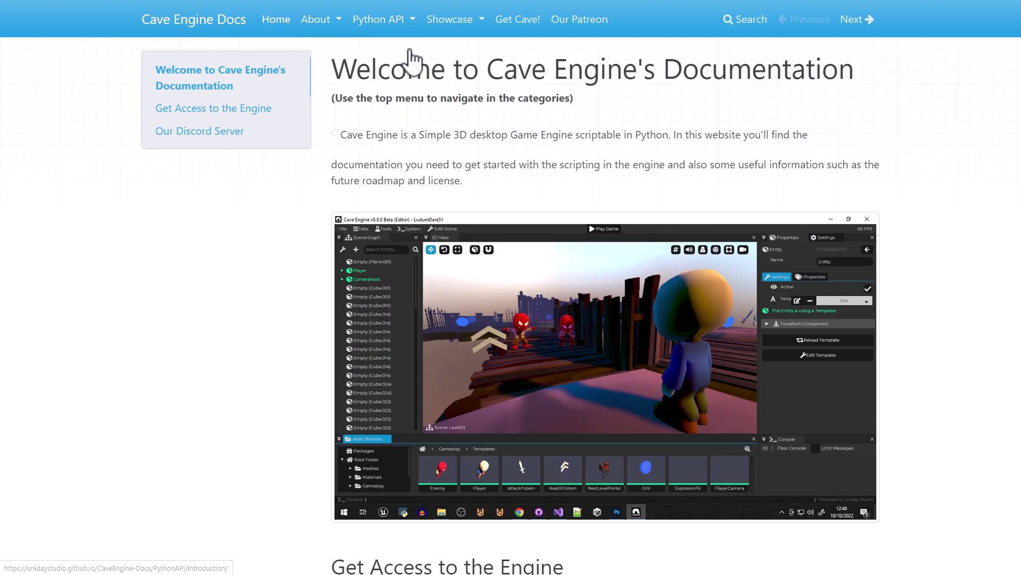
{"action": "scroll", "coordinate": [680, 334], "scroll_direction": "down", "scroll_amount": 3}
{"action": "scroll", "coordinate": [677, 331], "scroll_direction": "down", "scroll_amount": 2}
{"action": "scroll", "coordinate": [665, 244], "scroll_direction": "up", "scroll_amount": 6}
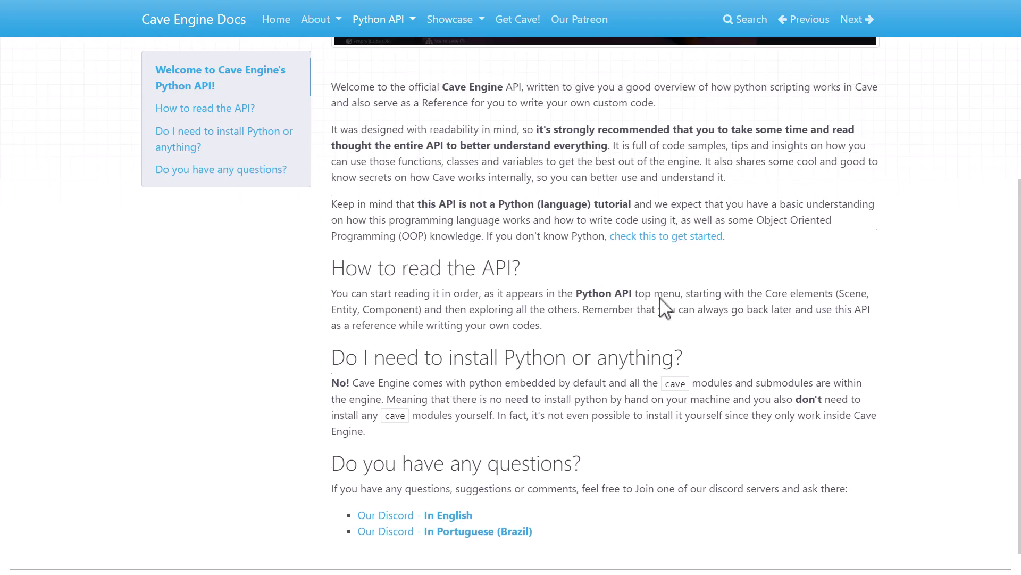
Read the Transform Component page under Python API Components.
{"action": "left_click", "coordinate": [396, 22]}
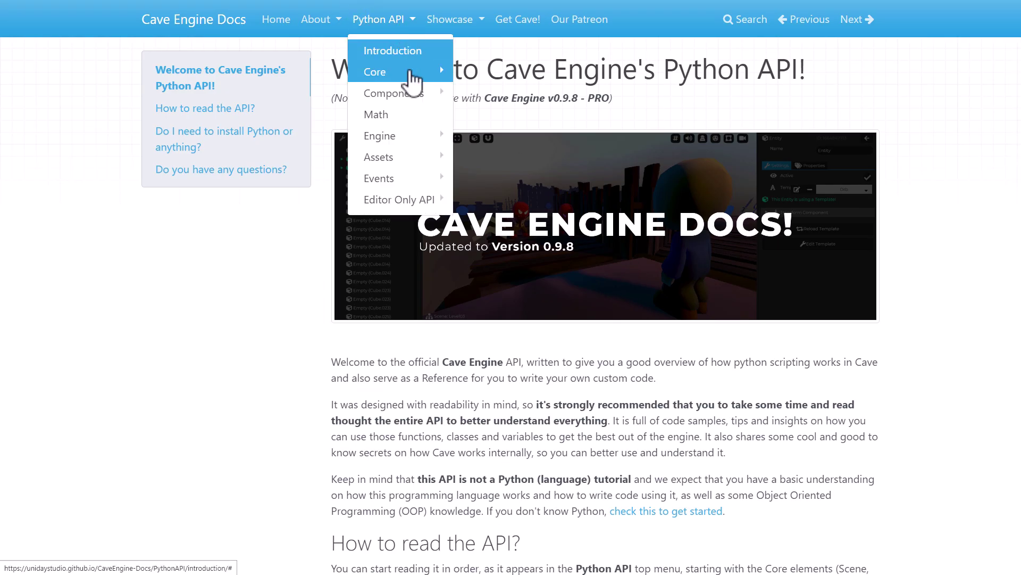
{"action": "mouse_move", "coordinate": [402, 97]}
{"action": "left_click", "coordinate": [512, 96]}
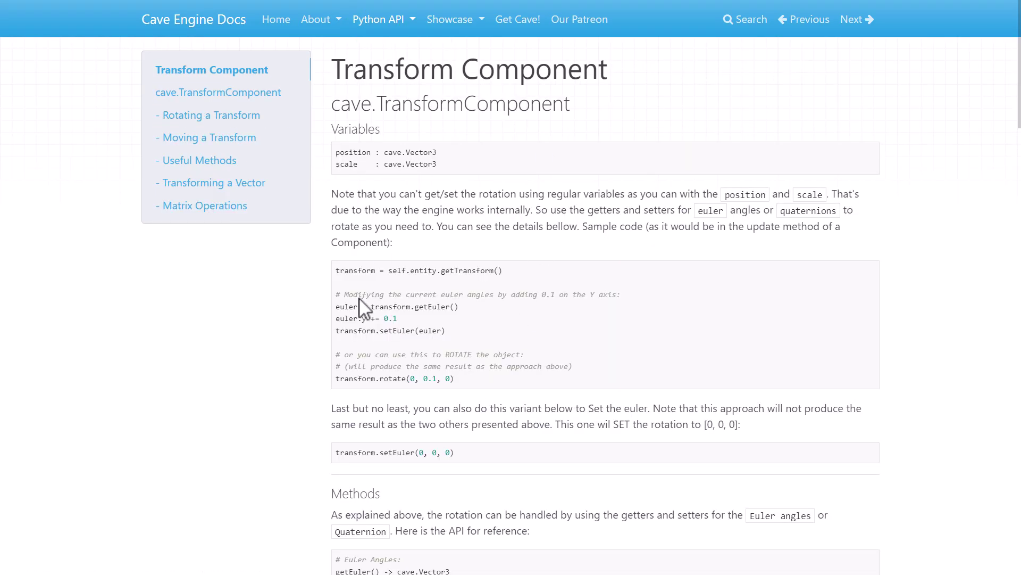
{"action": "scroll", "coordinate": [520, 351], "scroll_direction": "down", "scroll_amount": 15}
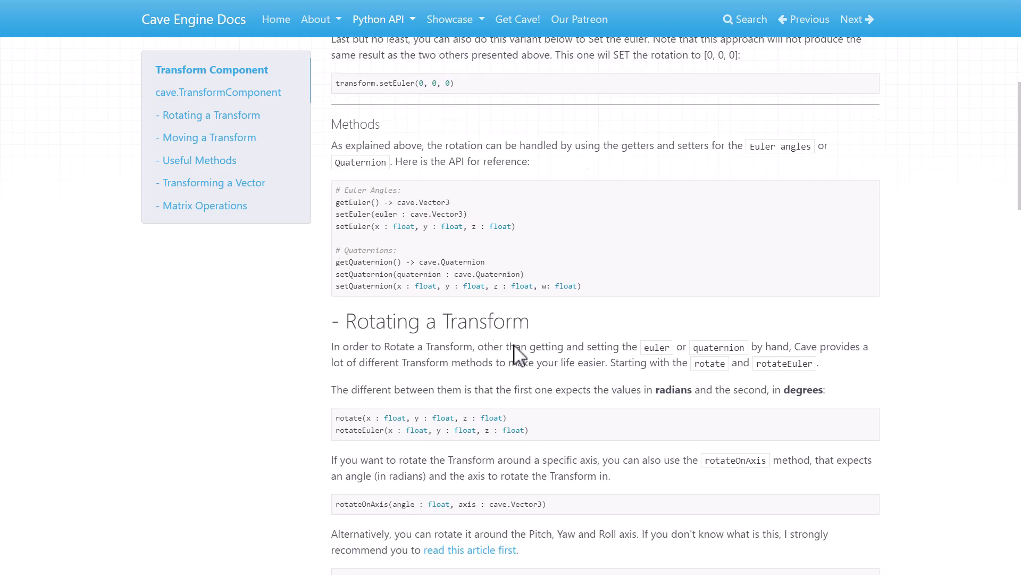
{"action": "scroll", "coordinate": [512, 343], "scroll_direction": "up", "scroll_amount": 15}
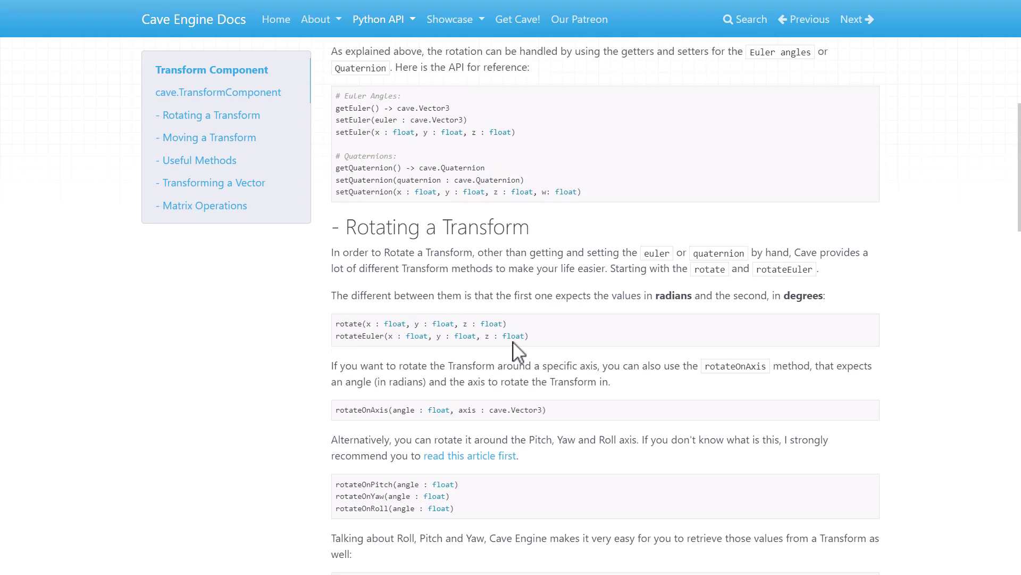
Read the Engine Utilities documentation page.
{"action": "left_click", "coordinate": [411, 22]}
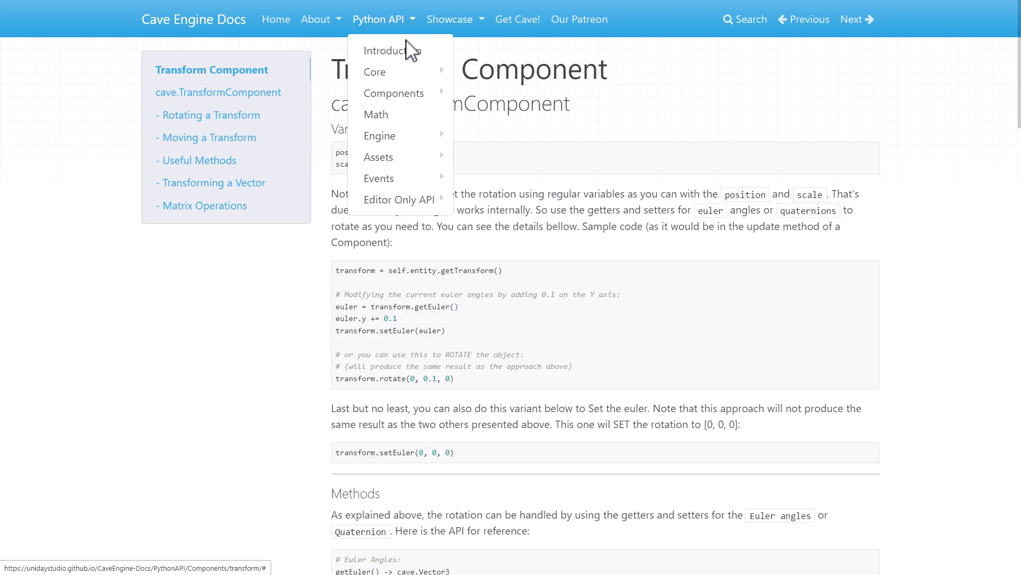
{"action": "mouse_move", "coordinate": [405, 137]}
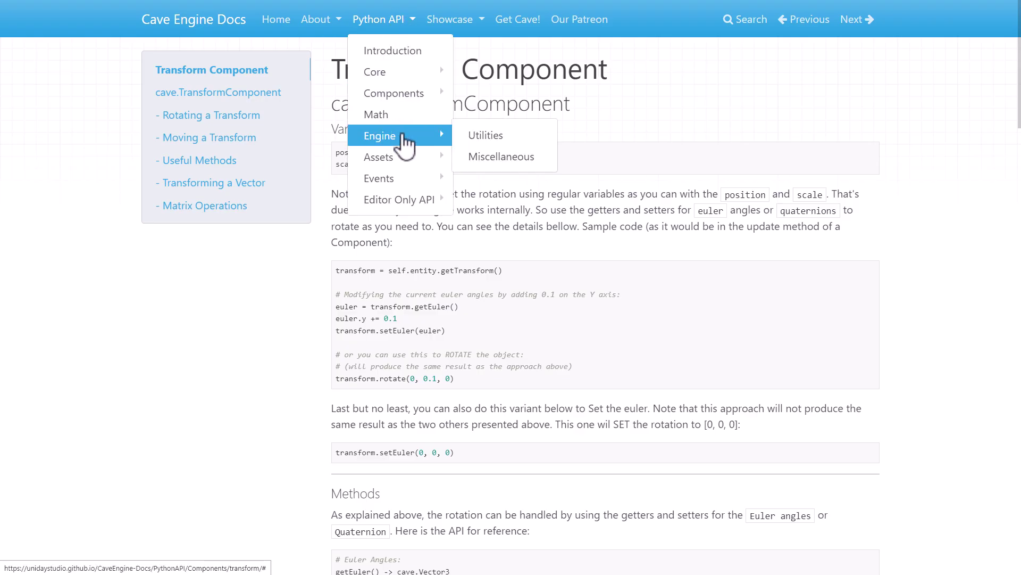
{"action": "left_click", "coordinate": [487, 140]}
{"action": "scroll", "coordinate": [600, 243], "scroll_direction": "down", "scroll_amount": 5}
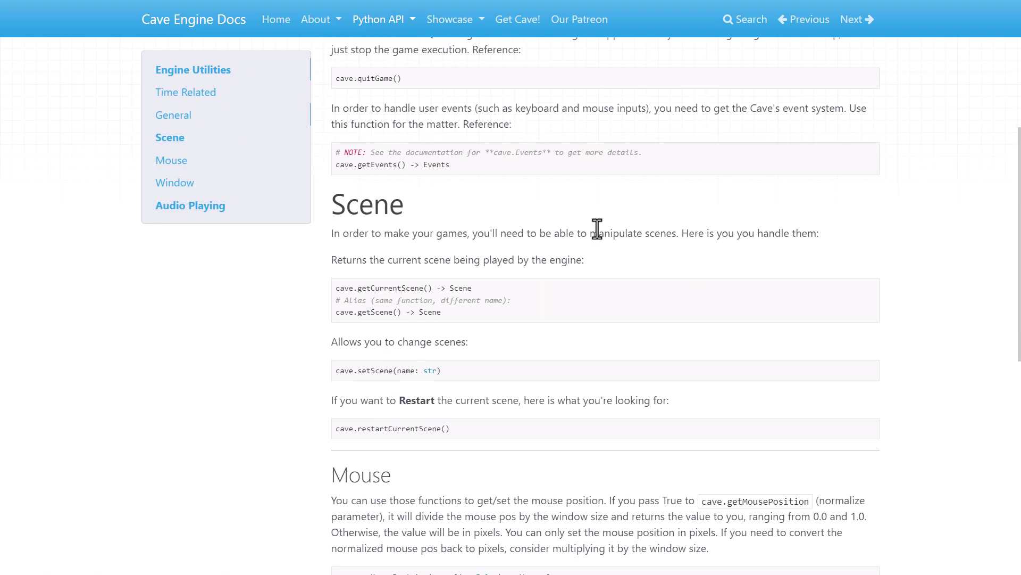
{"action": "scroll", "coordinate": [586, 229], "scroll_direction": "up", "scroll_amount": 5}
{"action": "scroll", "coordinate": [382, 255], "scroll_direction": "down", "scroll_amount": 5}
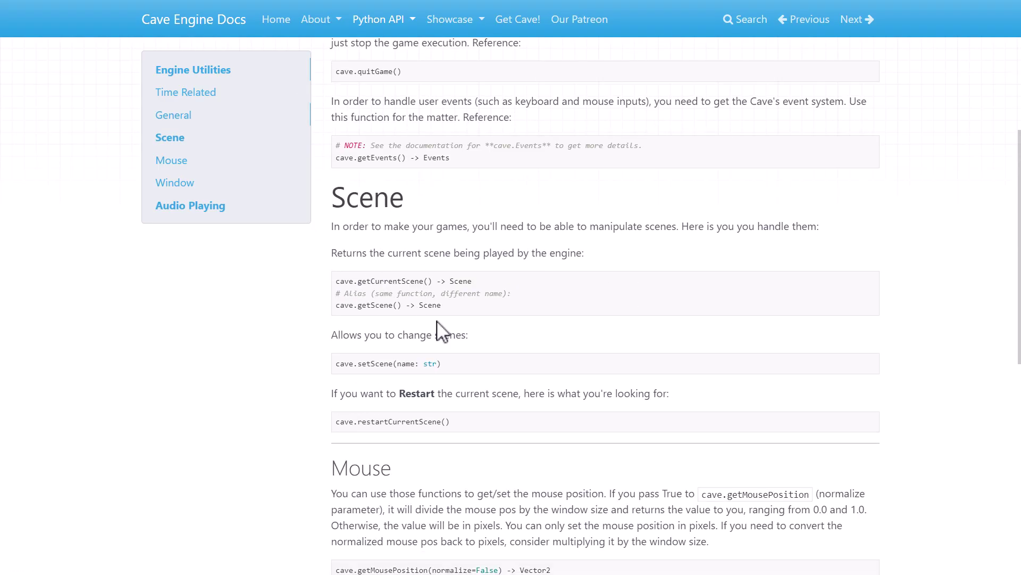
{"action": "scroll", "coordinate": [445, 322], "scroll_direction": "down", "scroll_amount": 9}
{"action": "scroll", "coordinate": [446, 322], "scroll_direction": "up", "scroll_amount": 15}
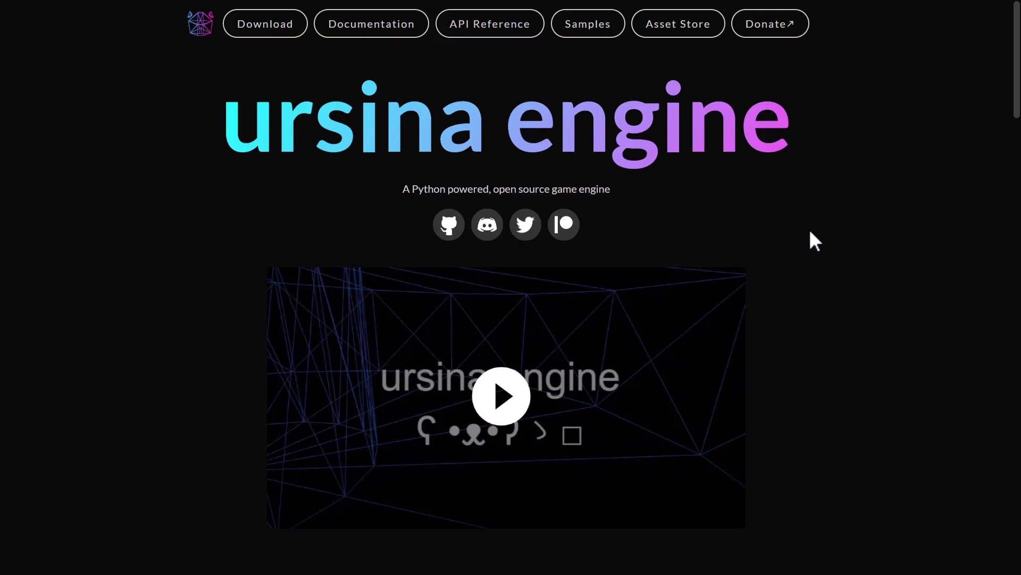
Skim the ursina page down to Dependencies, then switch to the Panda3D tab.
{"action": "scroll", "coordinate": [812, 234], "scroll_direction": "down", "scroll_amount": 10}
{"action": "scroll", "coordinate": [810, 233], "scroll_direction": "down", "scroll_amount": 20}
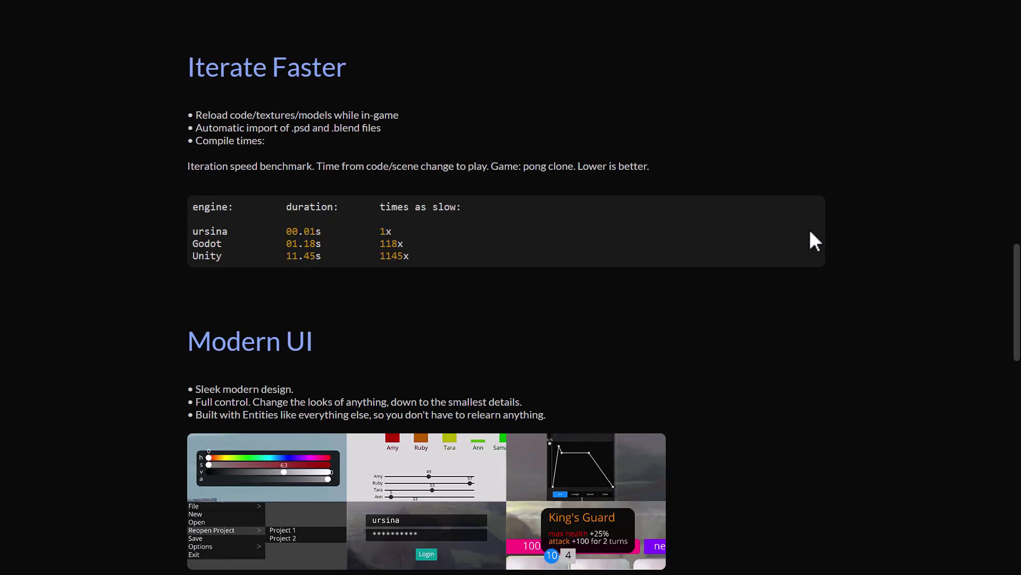
{"action": "scroll", "coordinate": [810, 232], "scroll_direction": "down", "scroll_amount": 2}
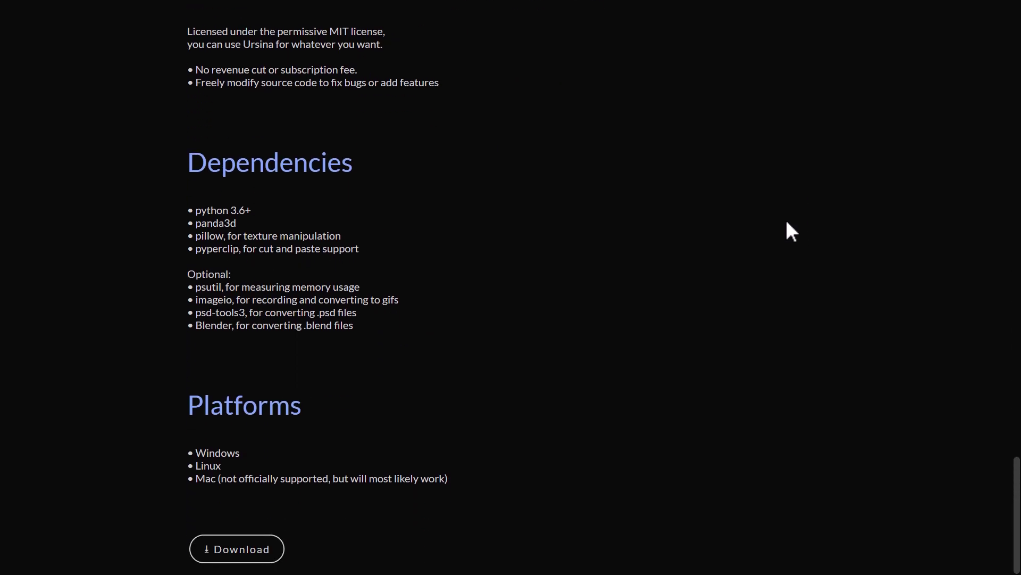
{"action": "double_click", "coordinate": [208, 236]}
{"action": "left_click", "coordinate": [262, 235]}
{"action": "key", "text": "ctrl+Tab"}
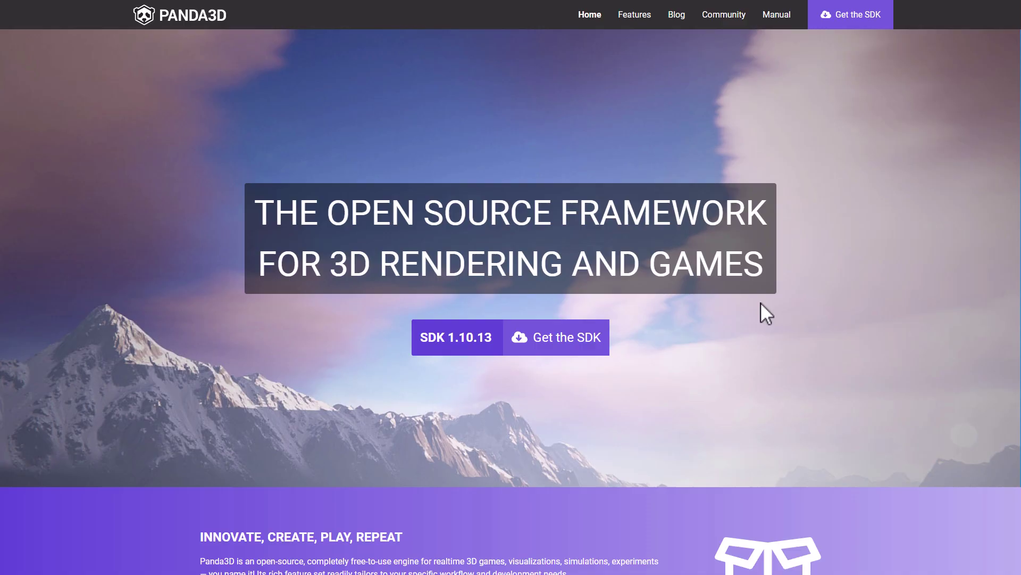
Scroll through the Panda3D homepage's sections and news.
{"action": "scroll", "coordinate": [651, 320], "scroll_direction": "down", "scroll_amount": 10}
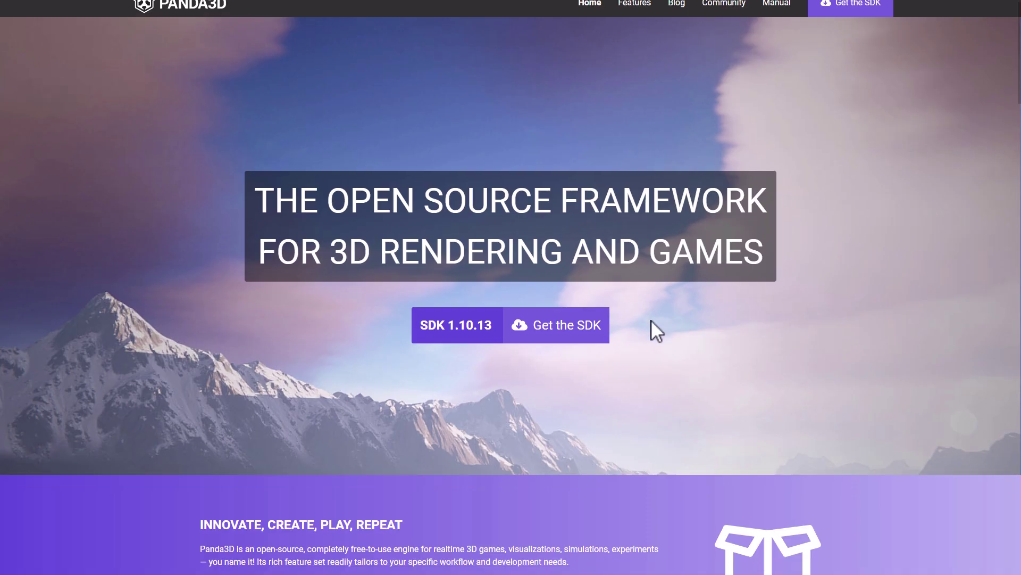
{"action": "scroll", "coordinate": [650, 313], "scroll_direction": "down", "scroll_amount": 13}
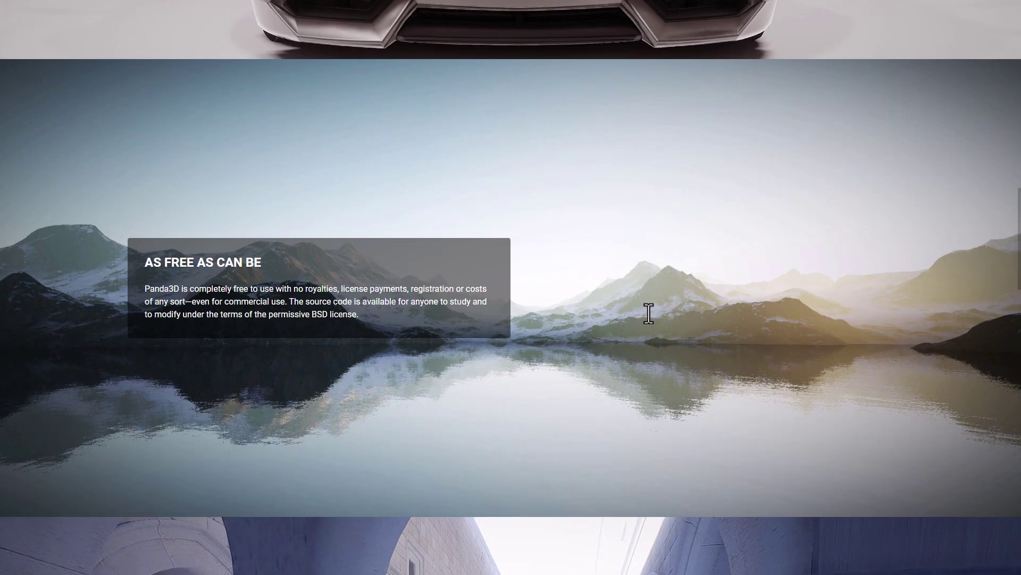
{"action": "scroll", "coordinate": [649, 313], "scroll_direction": "down", "scroll_amount": 17}
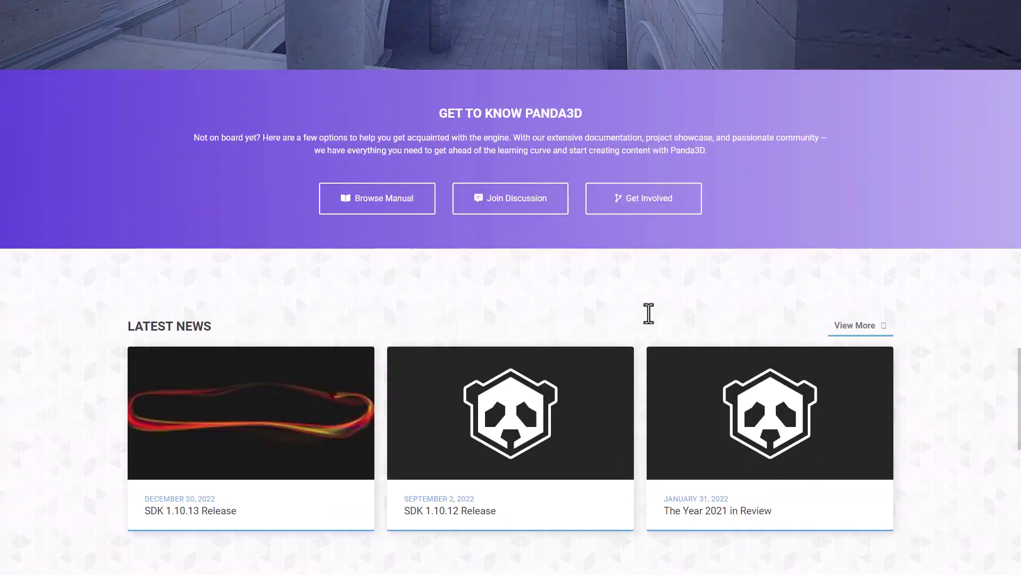
{"action": "scroll", "coordinate": [649, 313], "scroll_direction": "up", "scroll_amount": 5}
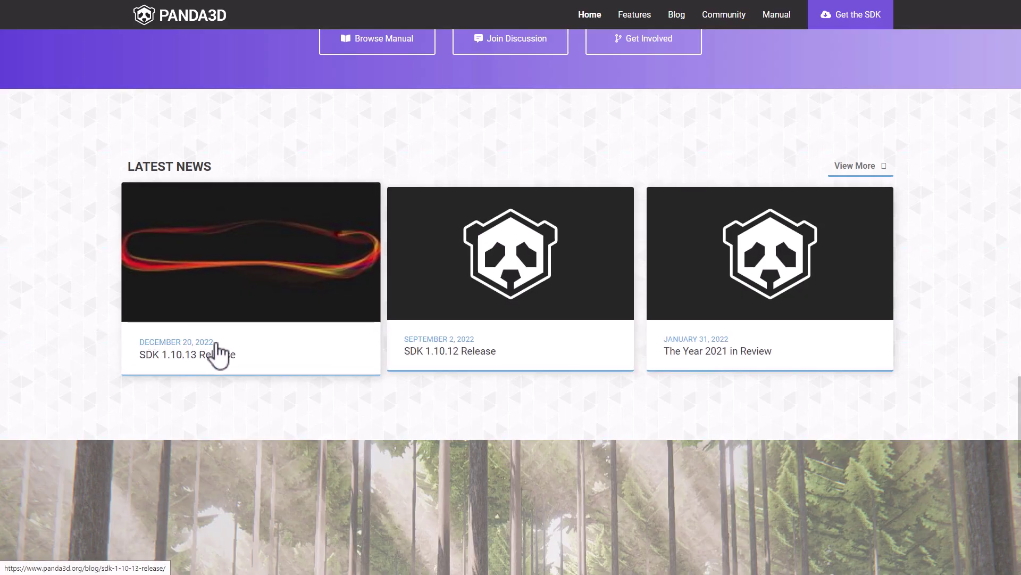
{"action": "scroll", "coordinate": [401, 405], "scroll_direction": "down", "scroll_amount": 5}
{"action": "scroll", "coordinate": [398, 392], "scroll_direction": "down", "scroll_amount": 4}
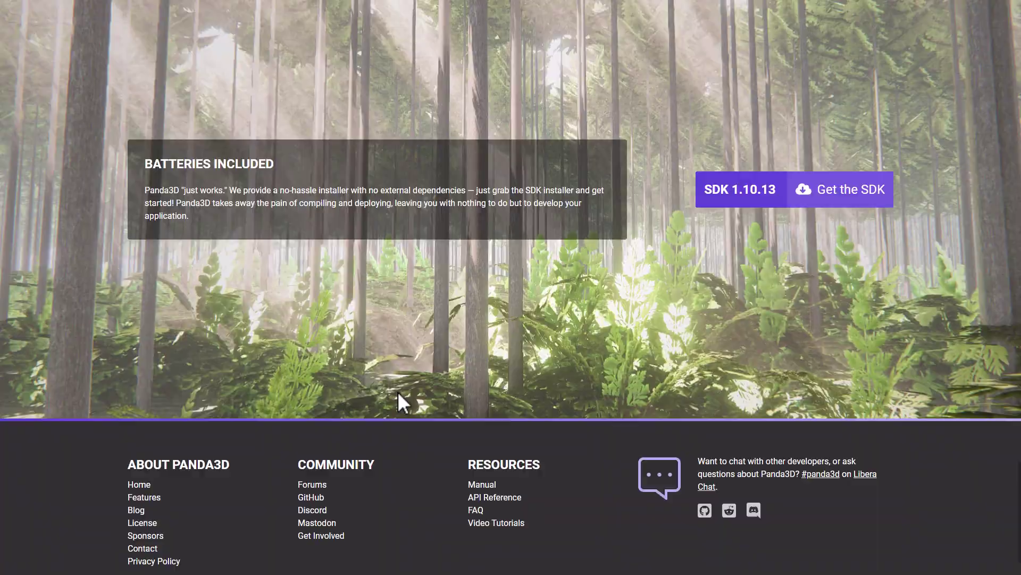
{"action": "scroll", "coordinate": [406, 383], "scroll_direction": "up", "scroll_amount": 20}
{"action": "scroll", "coordinate": [405, 382], "scroll_direction": "up", "scroll_amount": 8}
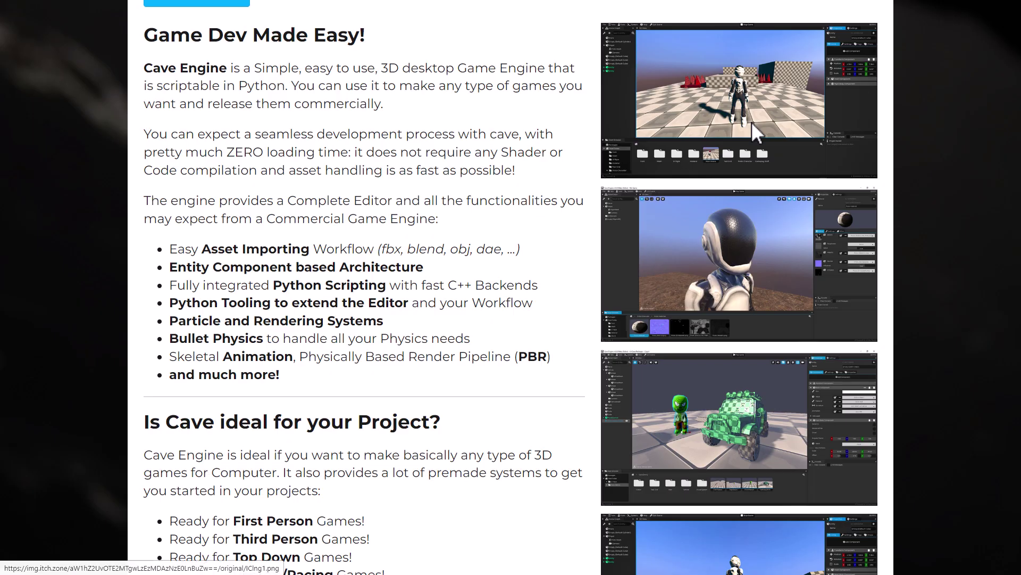
Open the Download 'Cave Engine' dialog from the top of the itch.io page.
{"action": "scroll", "coordinate": [520, 198], "scroll_direction": "up", "scroll_amount": 5}
{"action": "scroll", "coordinate": [520, 192], "scroll_direction": "down", "scroll_amount": 2}
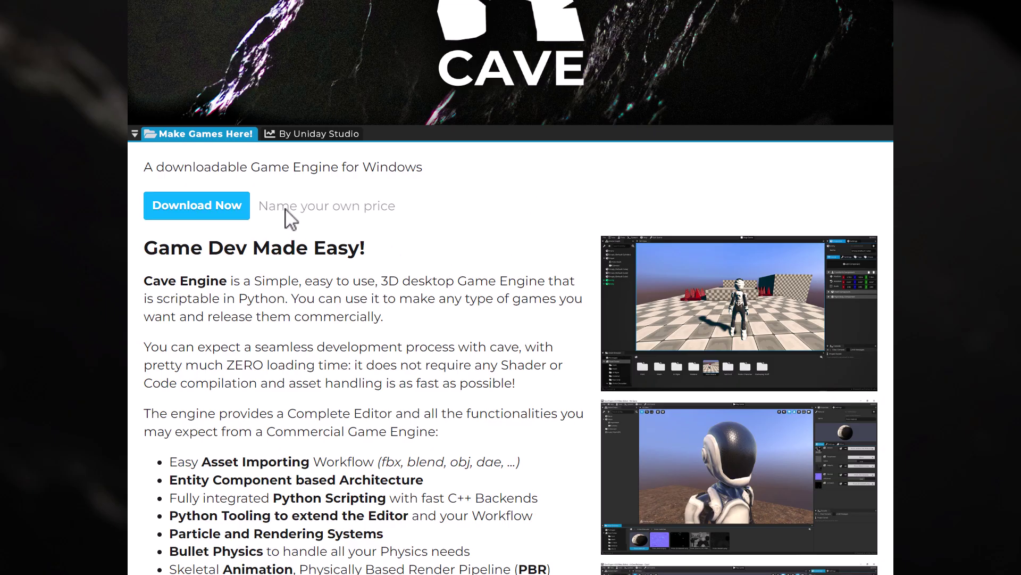
{"action": "left_click", "coordinate": [212, 212]}
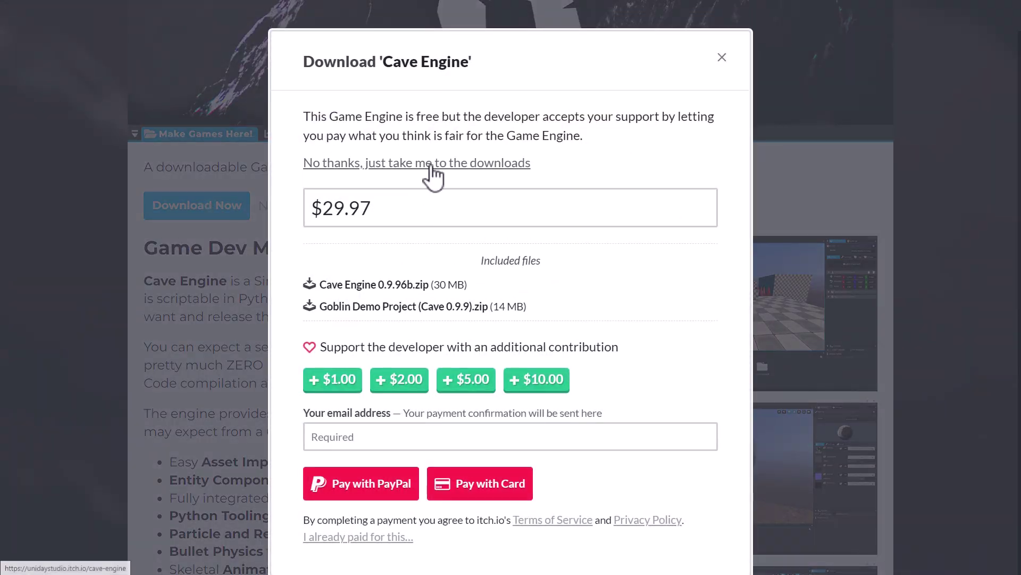
Skip paying and look over the Cave Engine download files page.
{"action": "left_click", "coordinate": [434, 169]}
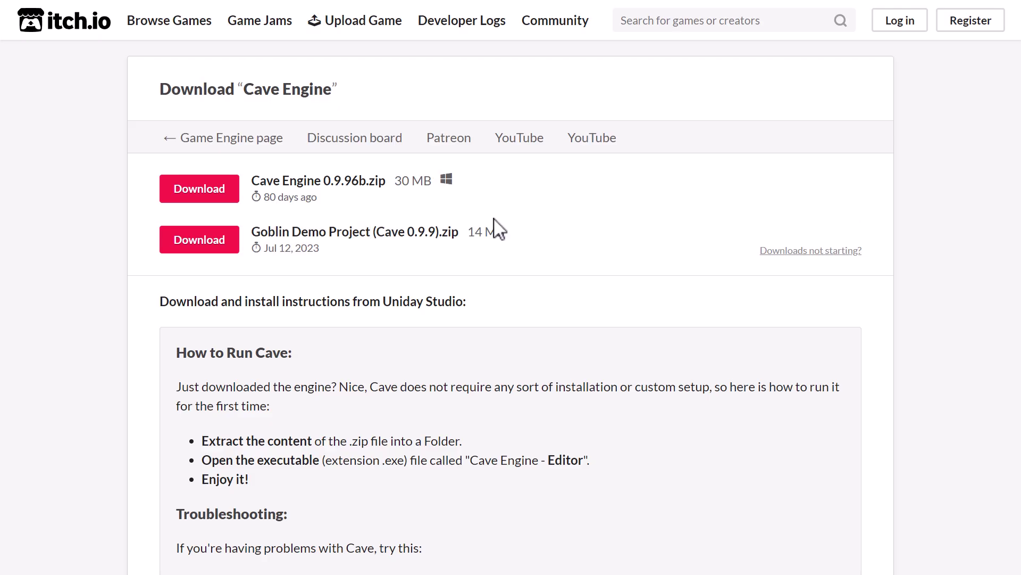
{"action": "scroll", "coordinate": [482, 266], "scroll_direction": "down", "scroll_amount": 5}
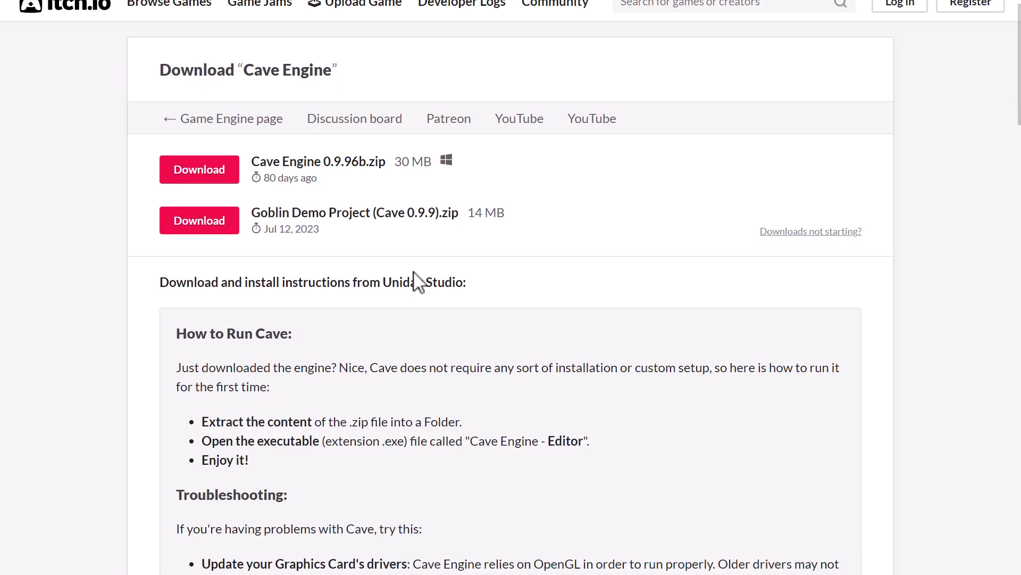
{"action": "scroll", "coordinate": [468, 282], "scroll_direction": "up", "scroll_amount": 5}
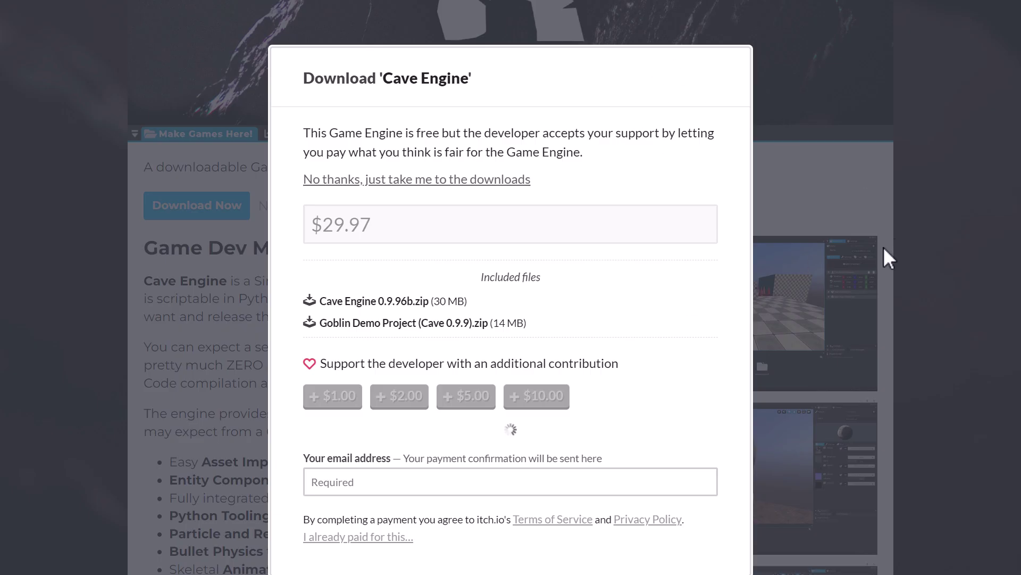
{"action": "left_click", "coordinate": [202, 318]}
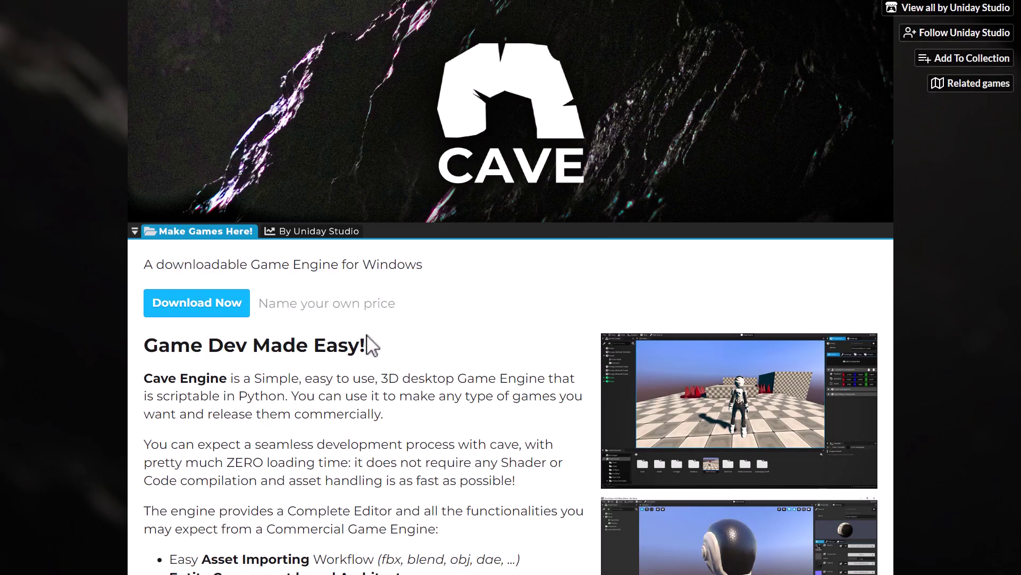
{"action": "scroll", "coordinate": [371, 345], "scroll_direction": "down", "scroll_amount": 10}
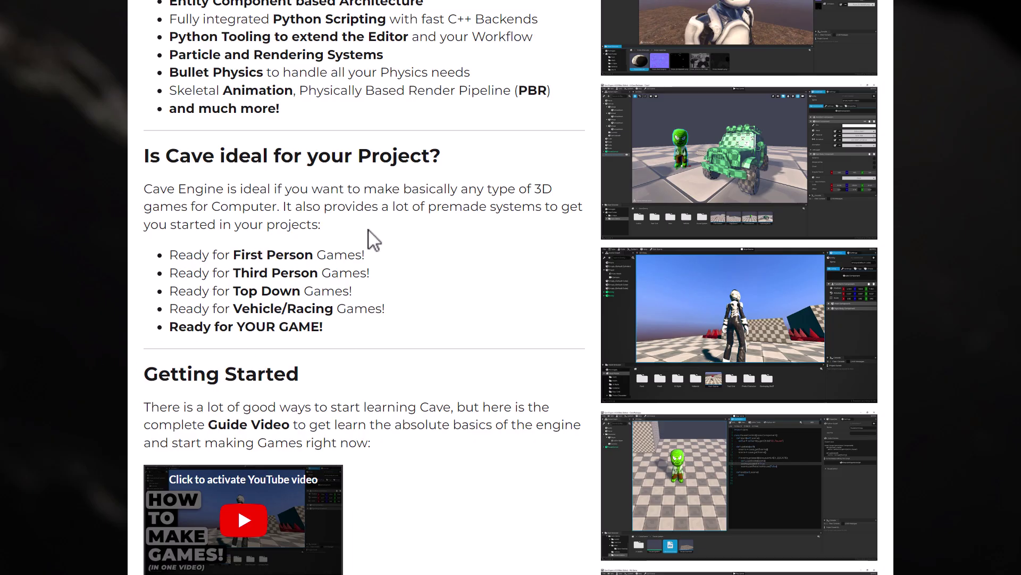
{"action": "scroll", "coordinate": [373, 234], "scroll_direction": "down", "scroll_amount": 8}
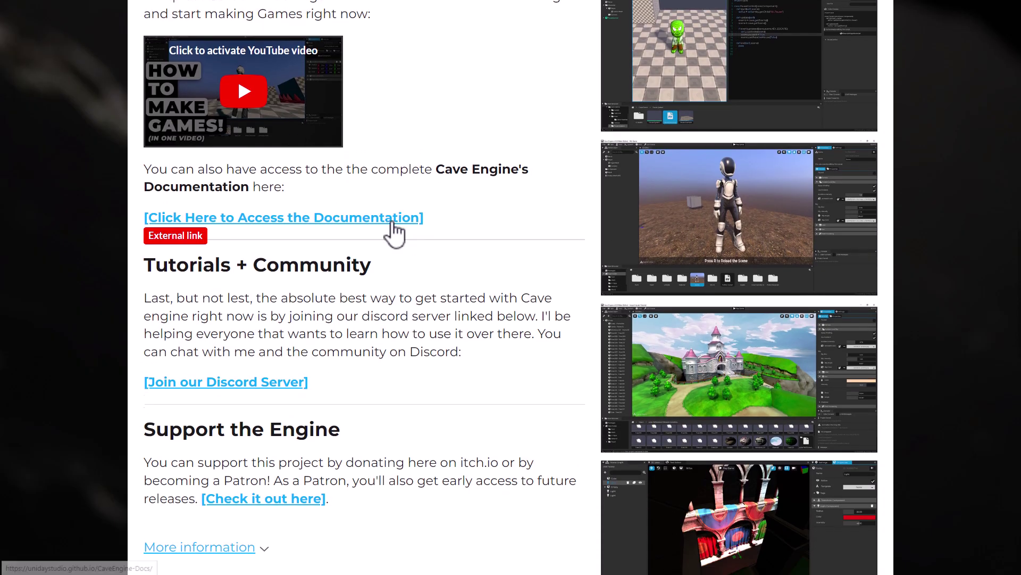
{"action": "scroll", "coordinate": [393, 231], "scroll_direction": "down", "scroll_amount": 3}
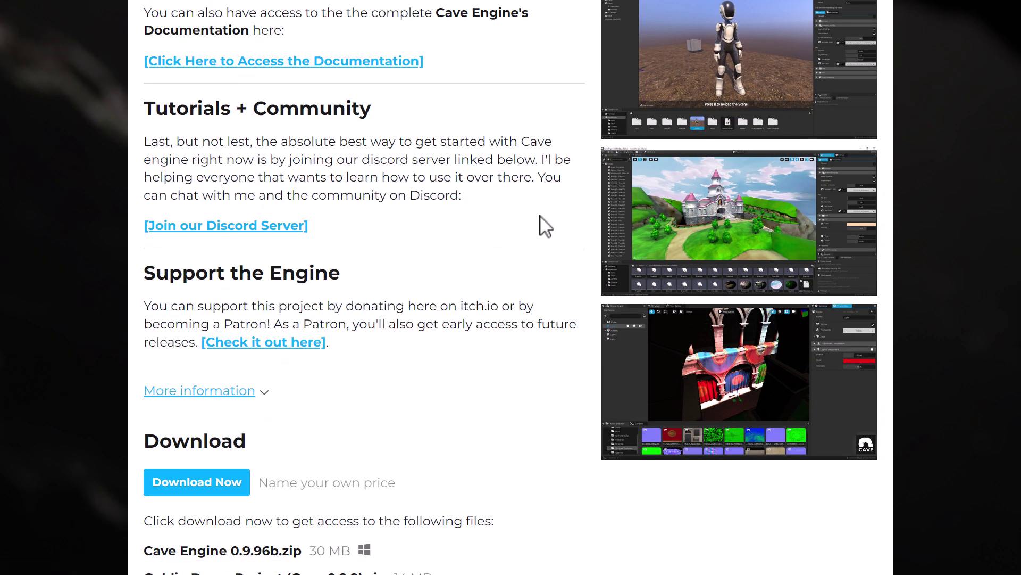